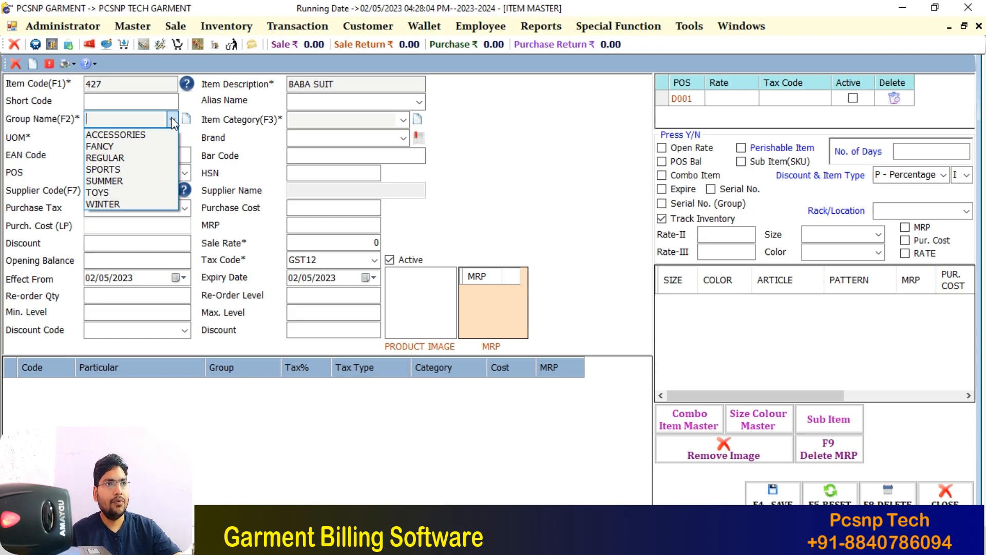
Set the item's group to REGULAR and enter SUIT in the item category field
left_click(127, 158)
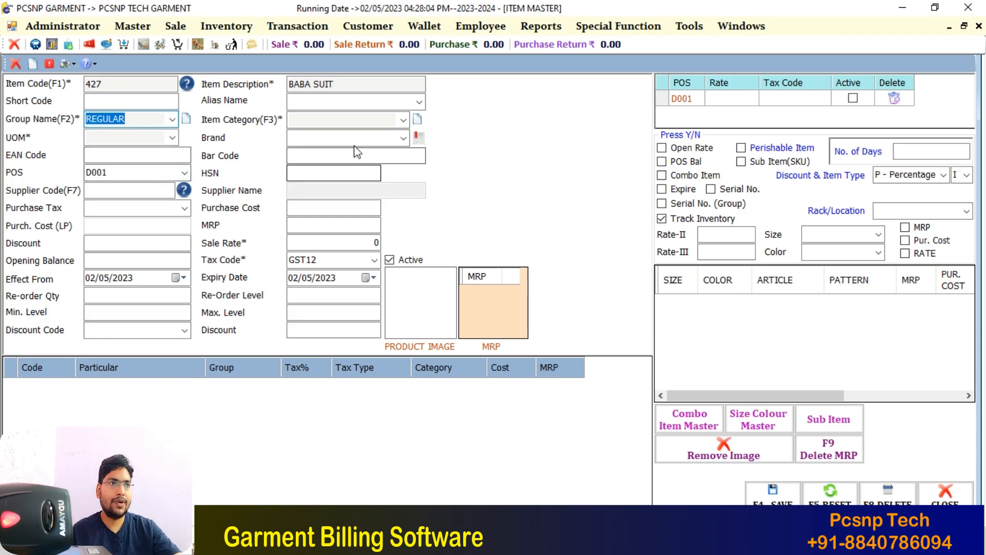
left_click(403, 121)
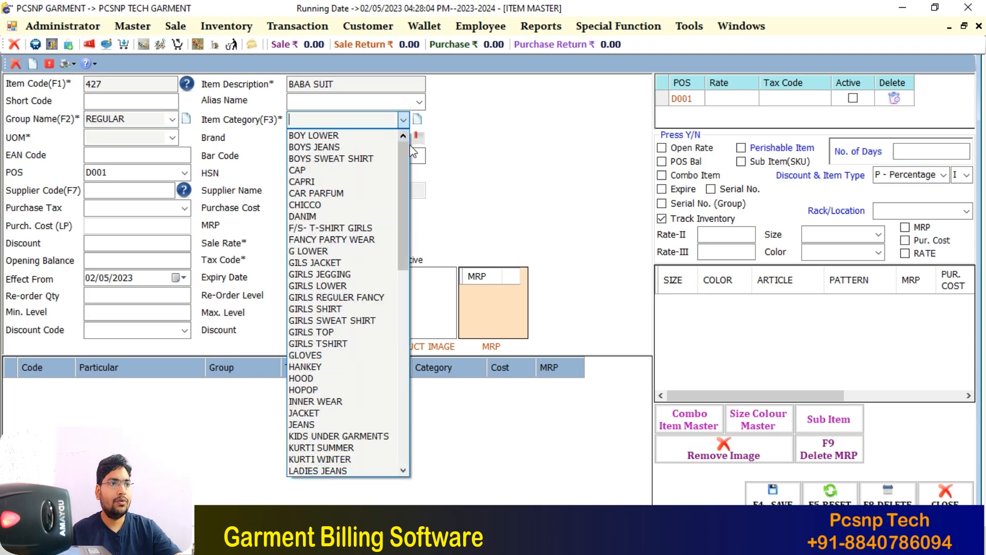
left_click_drag(409, 234, 396, 446)
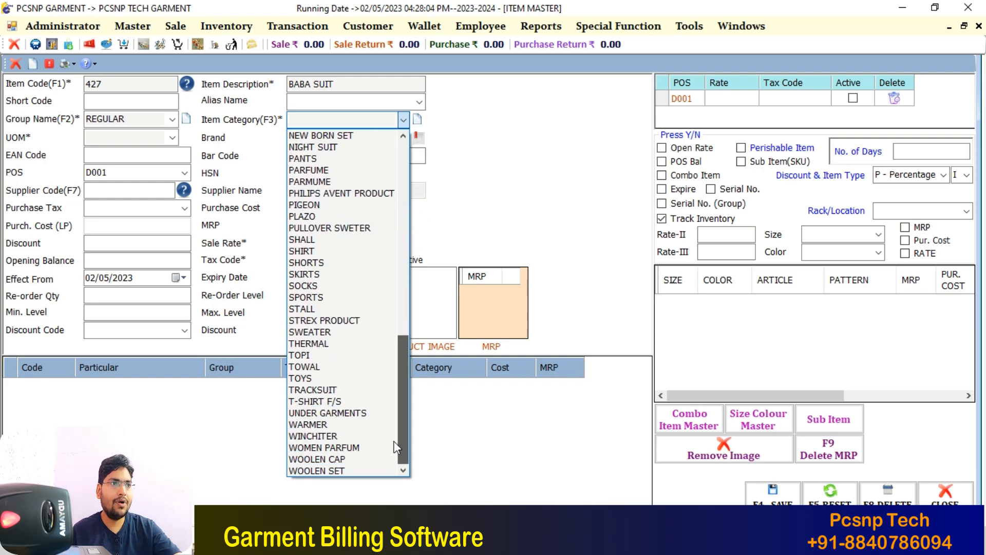
left_click(328, 121)
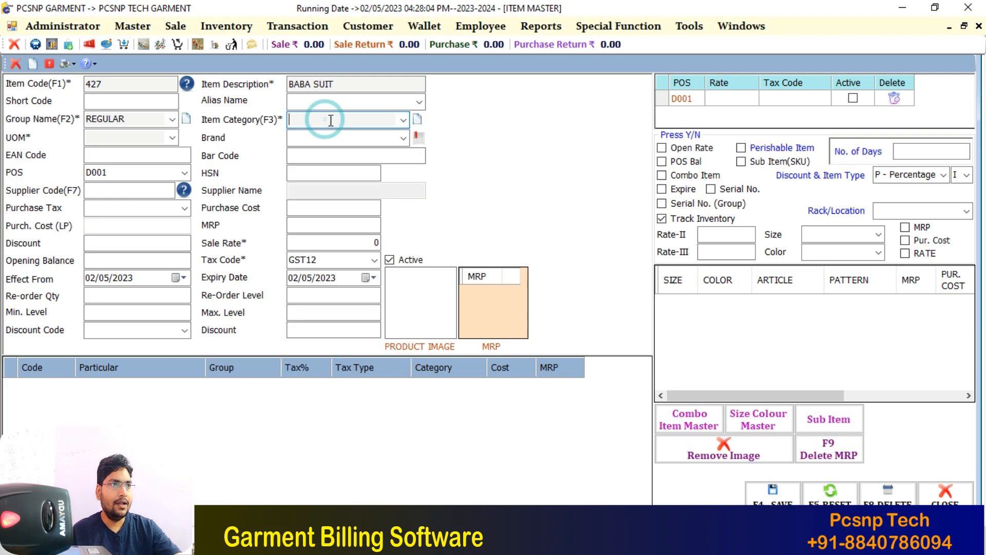
type("SUIT")
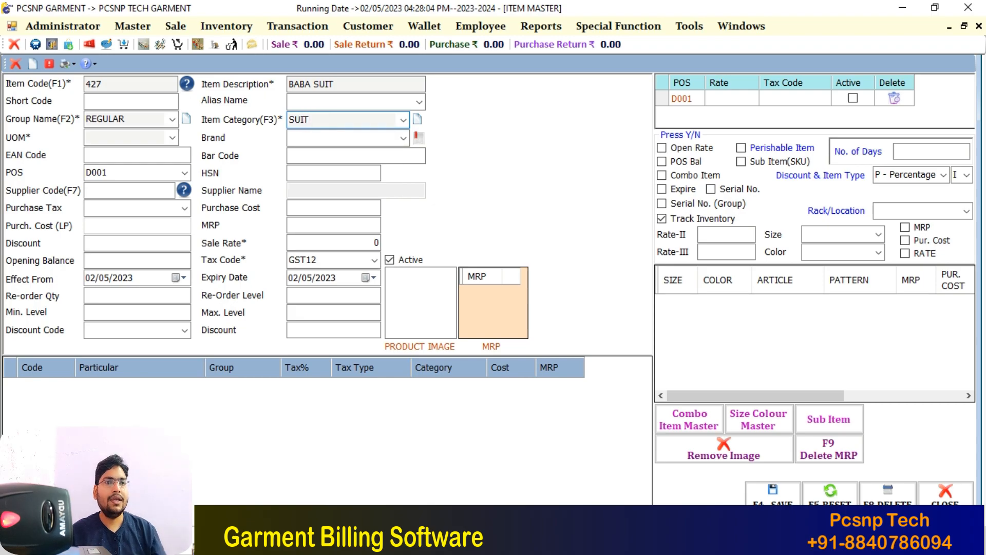
Create a new SUIT category under group REGULAR and assign it to BABA SUIT
left_click(417, 120)
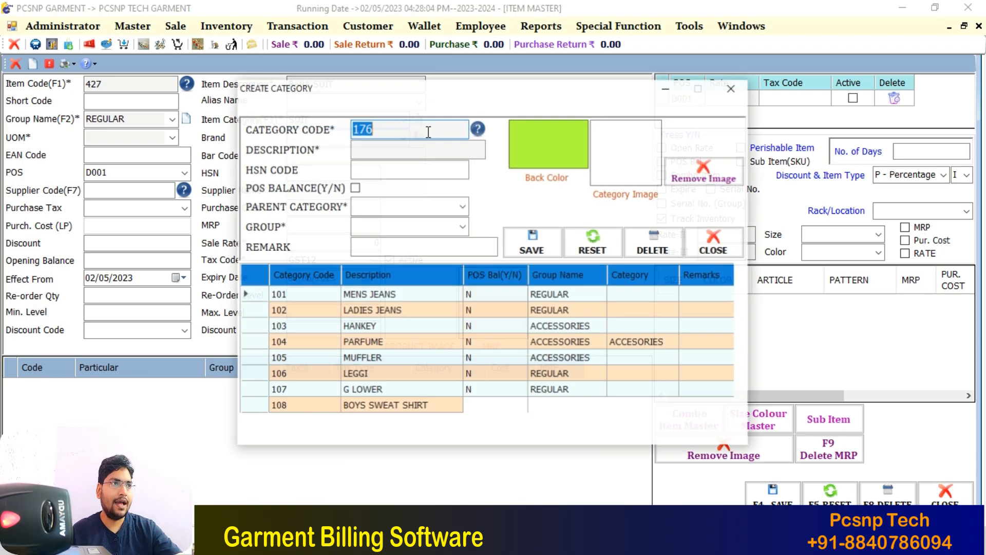
left_click(402, 151)
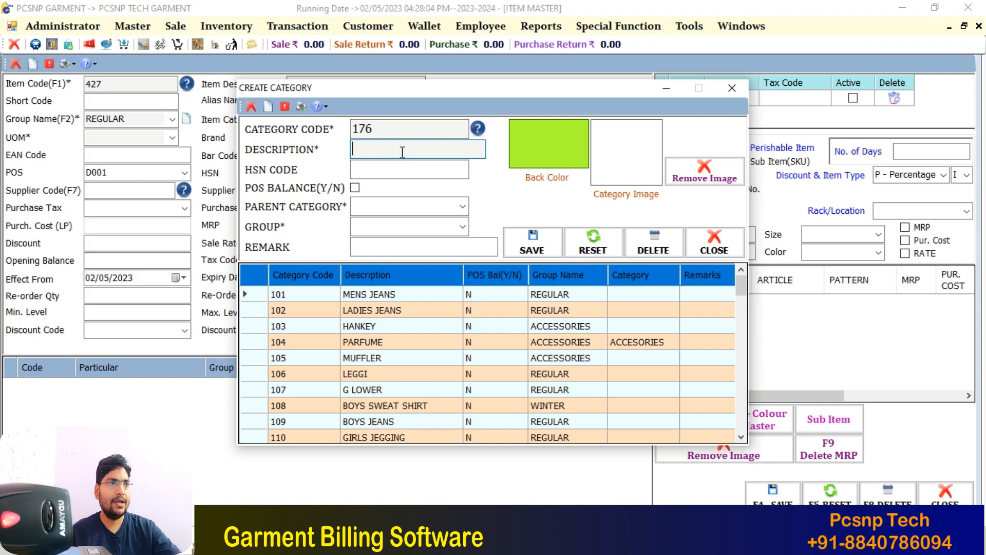
type("SUIT")
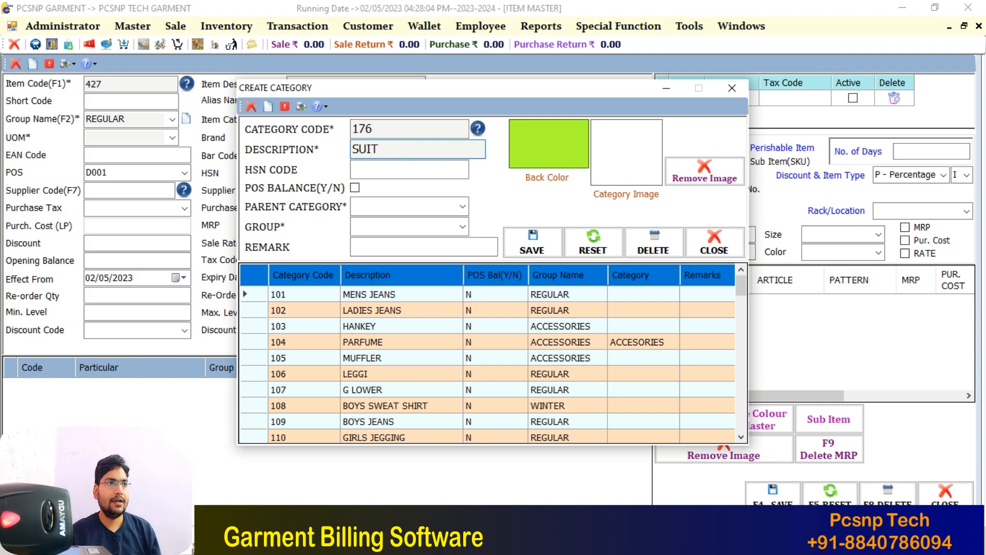
key("Return")
key("Return")
key("Return")
key("Return")
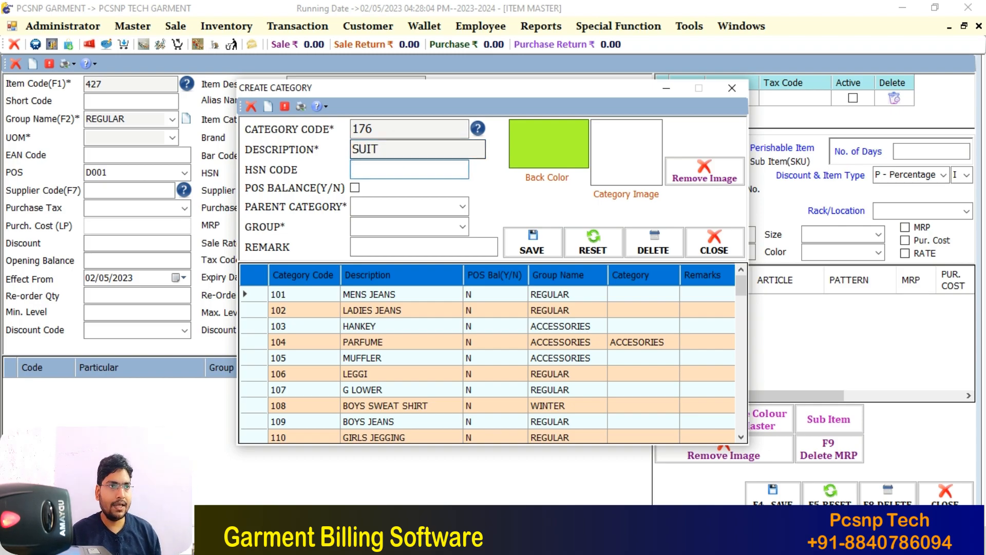
type("RE")
key("Return")
key("Return")
key("Return")
key("Return")
key("Escape")
key("Return")
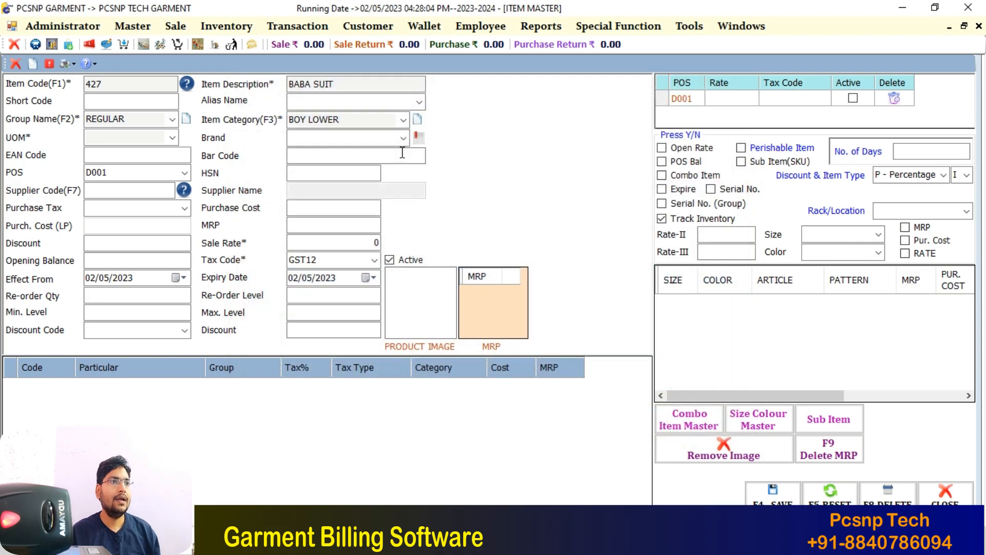
type("SUIT")
key("Return")
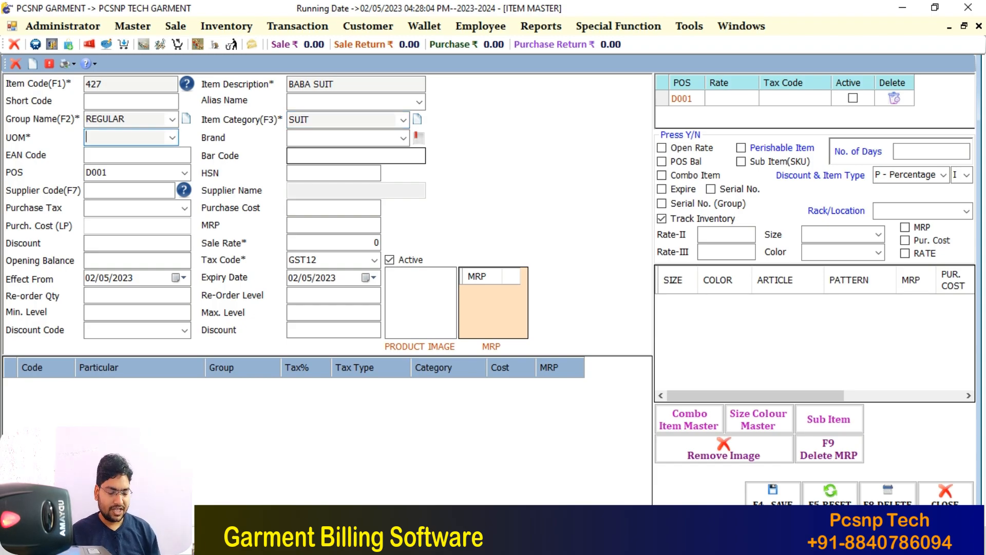
Set the unit of measure to PCS, leaving MRP and sale rate at 0
type("pcS")
key("Return")
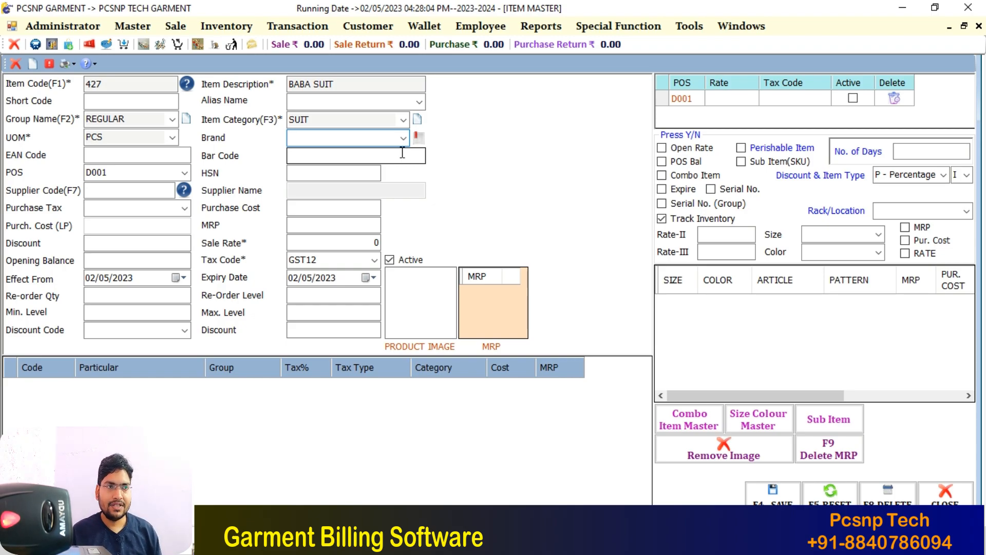
left_click(402, 152)
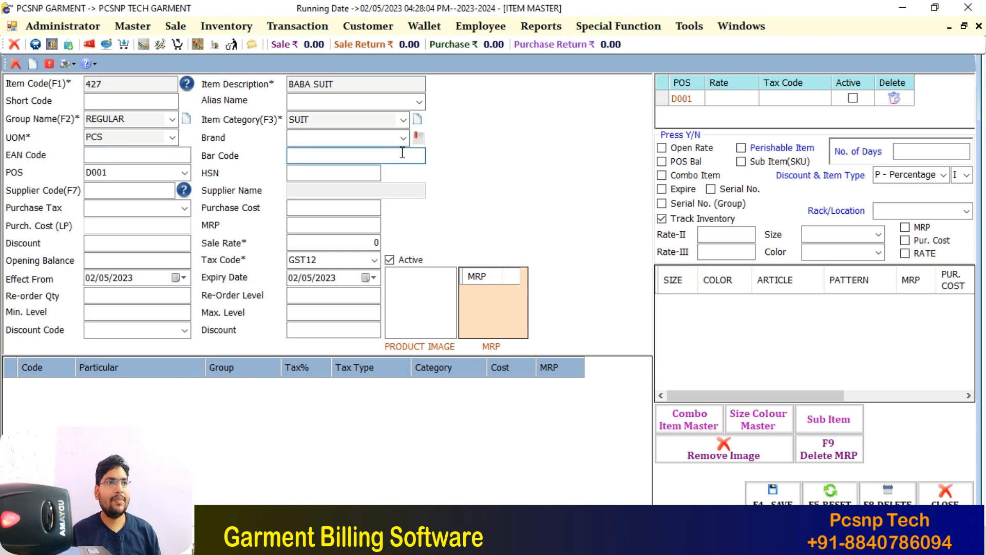
key("Return")
key("Return")
key("Return")
key("Return")
key("Return")
key("Return")
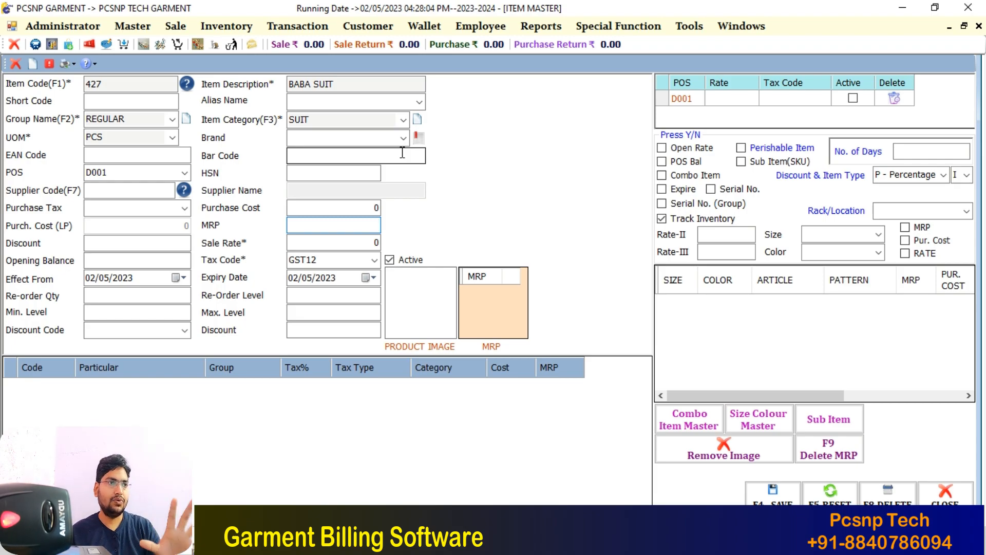
key("Return")
key("Return")
Set both the tax code and the purchase tax to NT
key("Down")
key("Down")
key("Down")
key("Down")
key("Down")
key("Down")
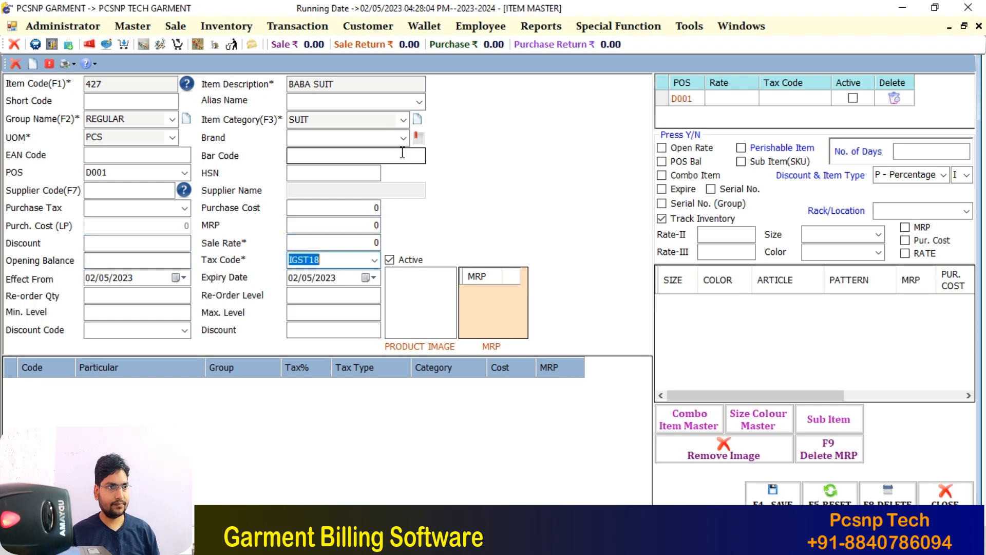
key("shift+Tab")
key("shift+Tab")
key("shift+Tab")
key("shift+Tab")
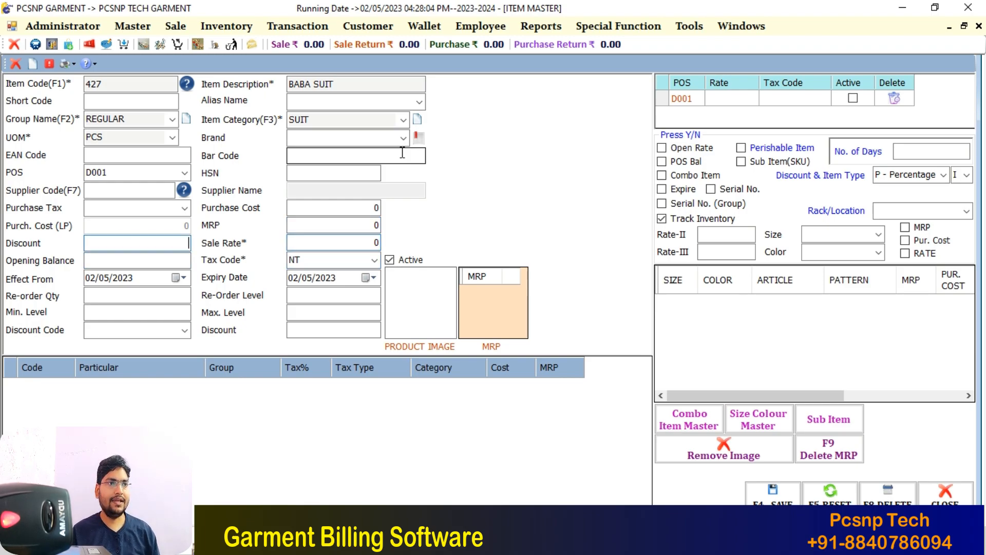
left_click(184, 208)
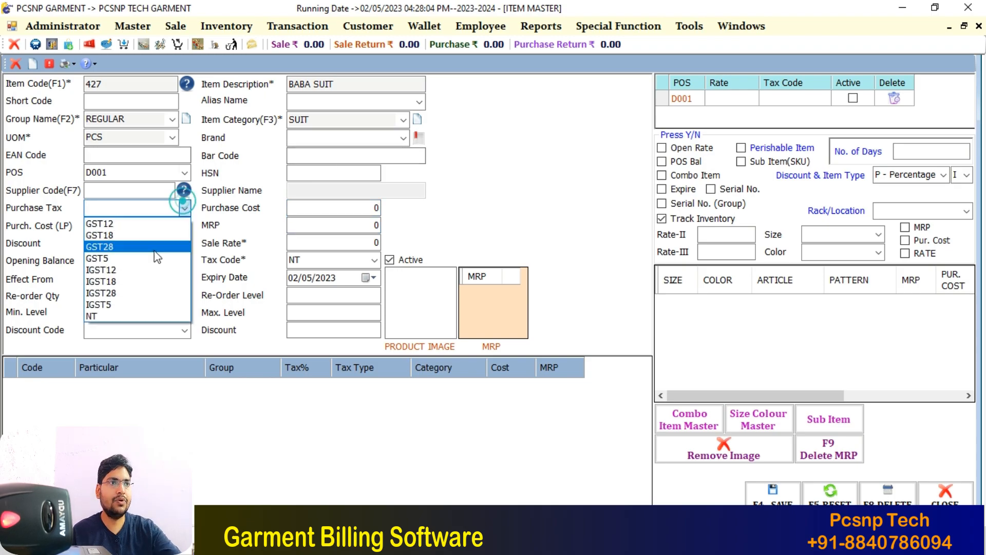
left_click(106, 312)
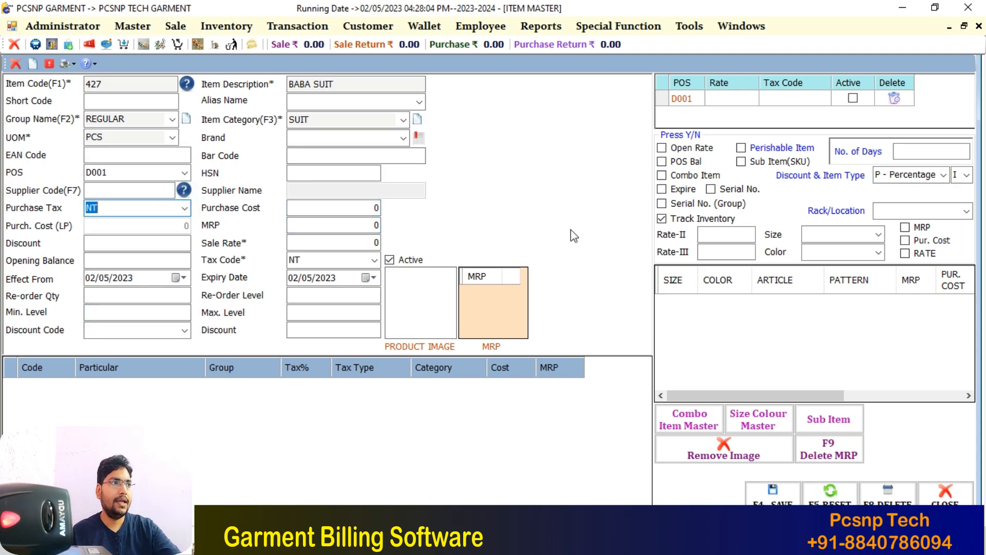
left_click(341, 89)
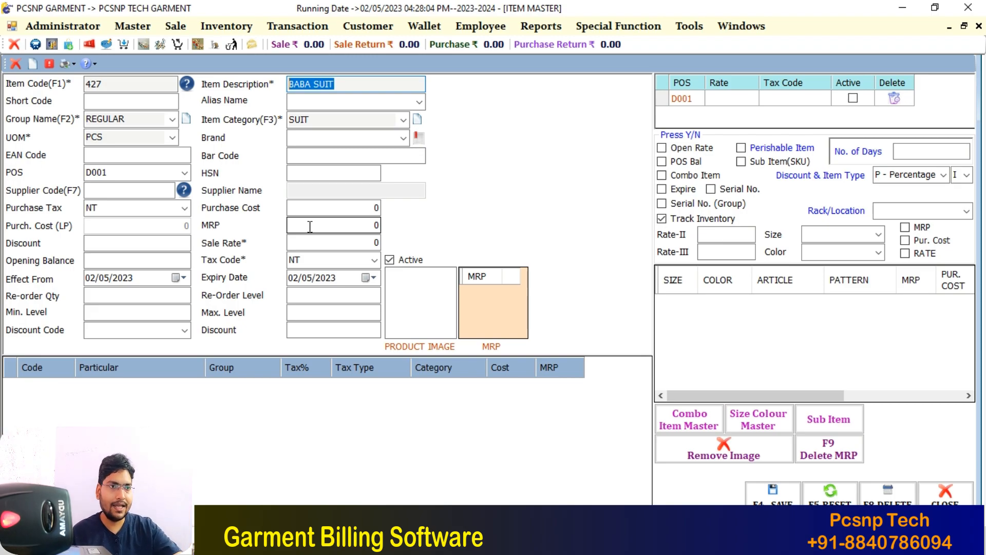
Enable Sub Item (SKU) on BABA SUIT, save it, and confirm the size/colour panel and saved message
left_click(746, 165)
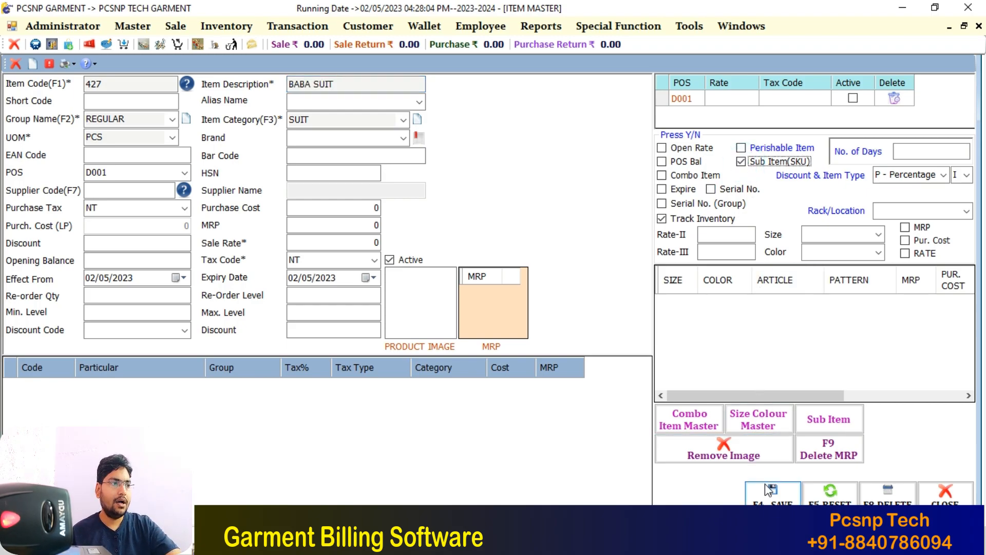
left_click(772, 495)
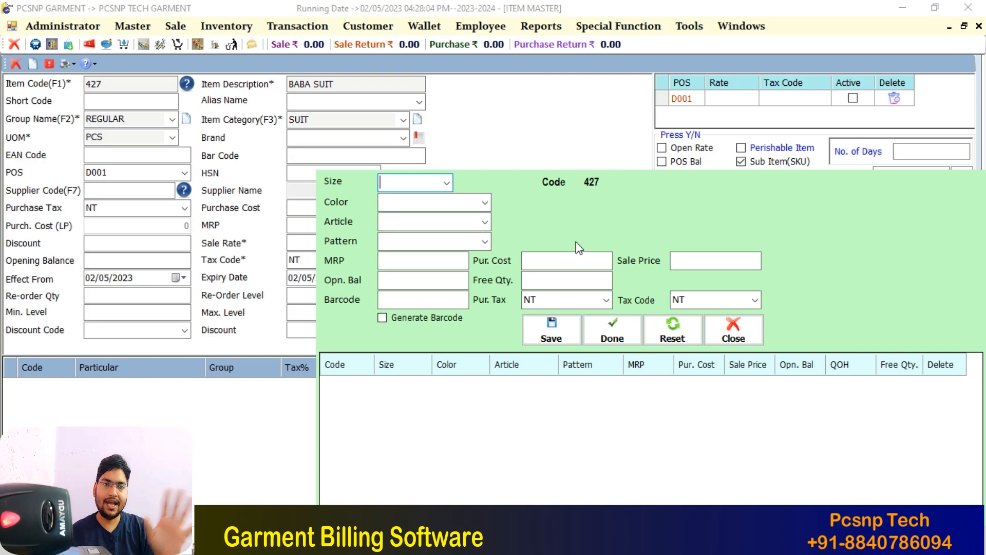
left_click(601, 331)
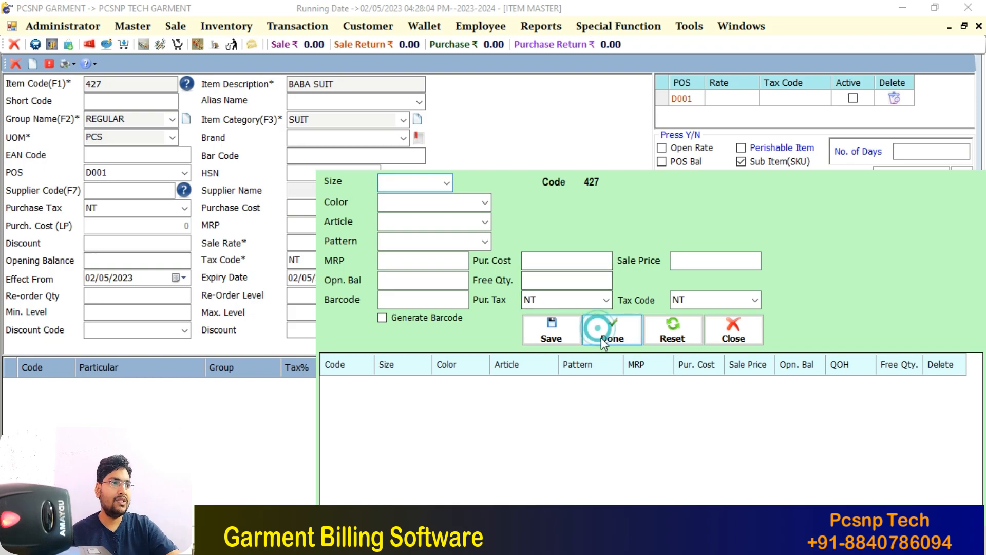
left_click(549, 322)
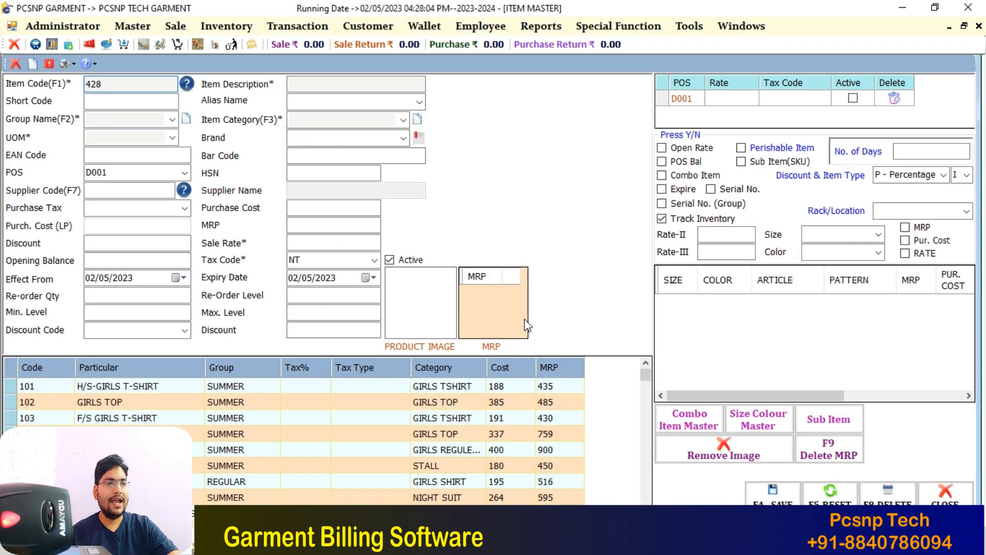
Close the Item Master and open Inventory > Goods Purchase Entry
key("Escape")
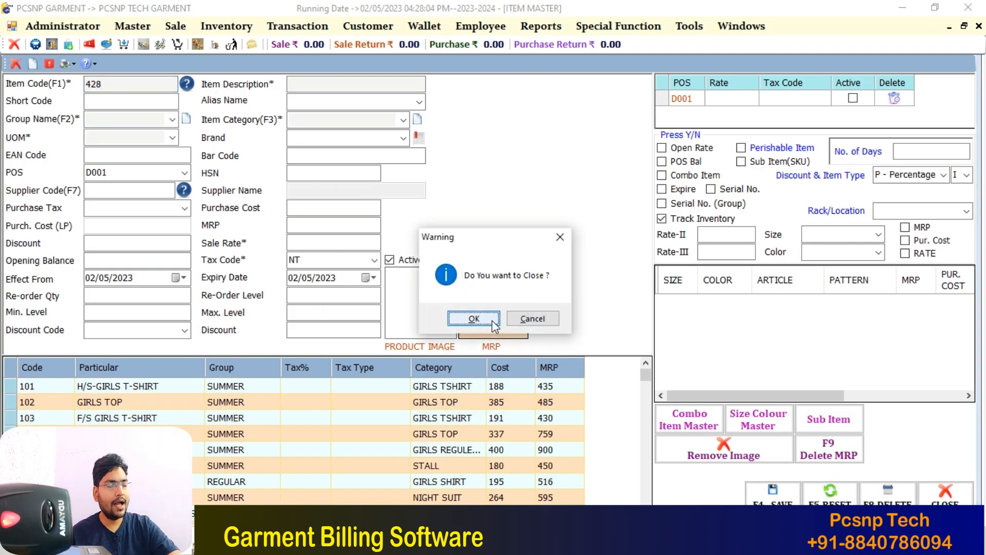
left_click(477, 319)
left_click(212, 26)
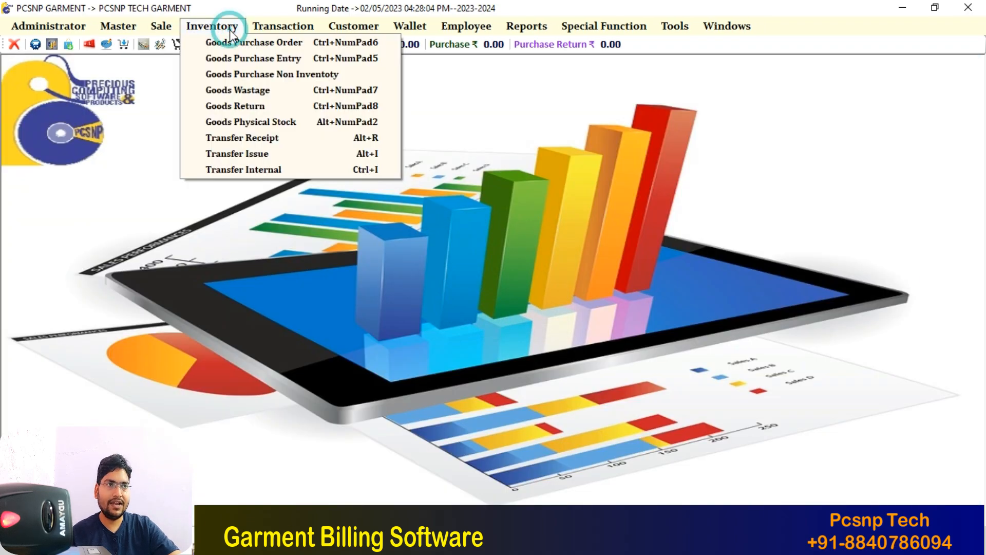
left_click(243, 57)
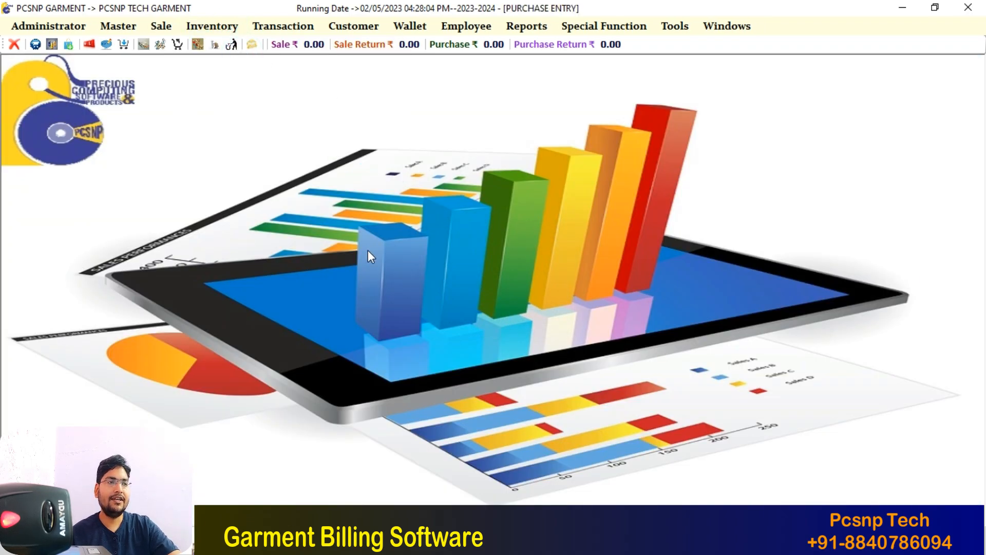
Enter invoice number 8596 and select ABC as the supplier
type("8596")
key("Return")
key("Return")
key("Return")
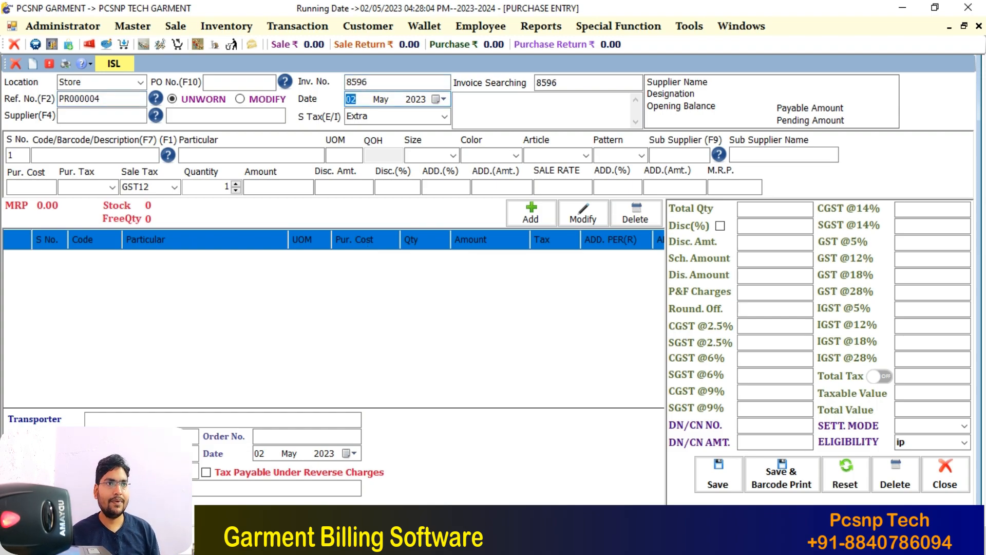
key("F4")
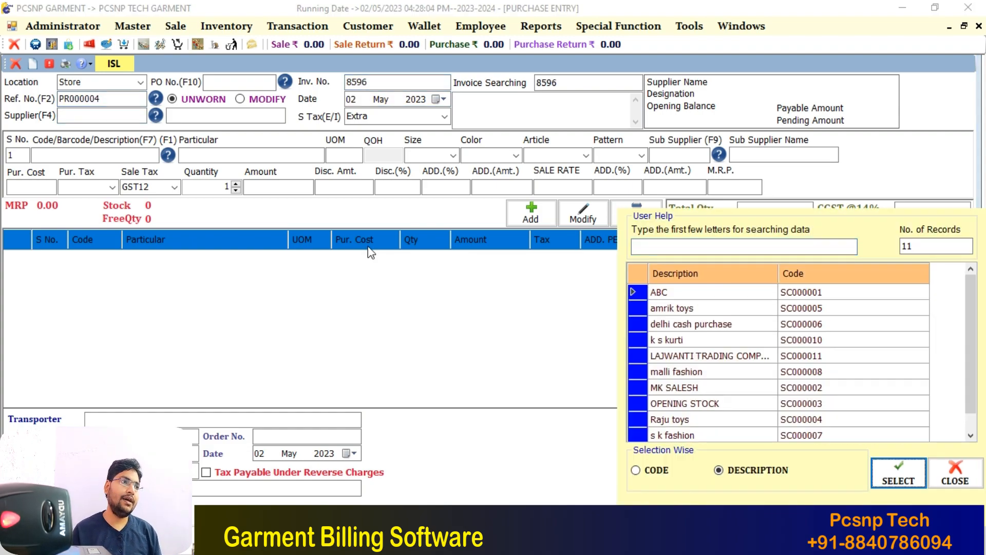
left_click(895, 470)
key("Return")
key("Return")
key("Return")
key("Return")
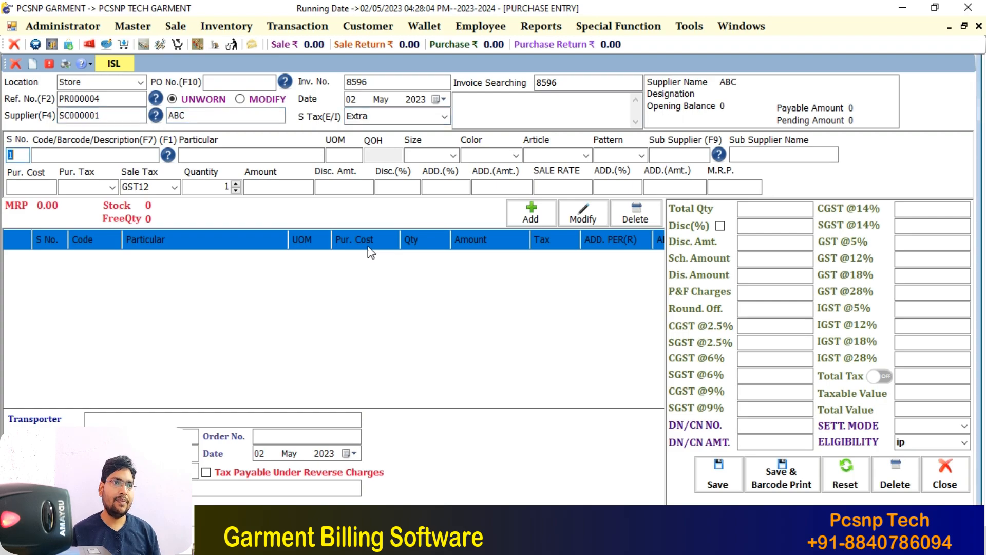
Load BABA SUIT into the purchase line with size 10 and article Cherry
type("BA")
key("Down")
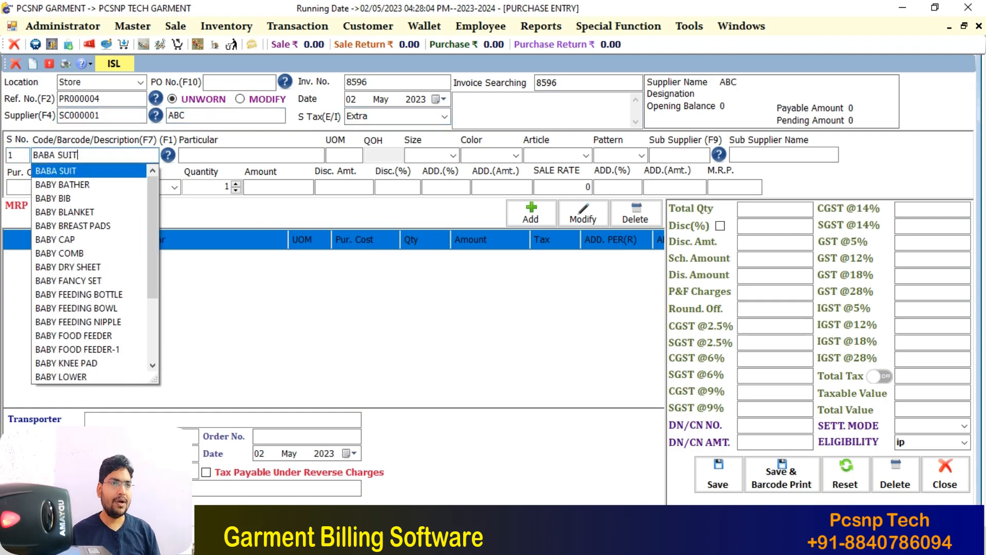
key("Return")
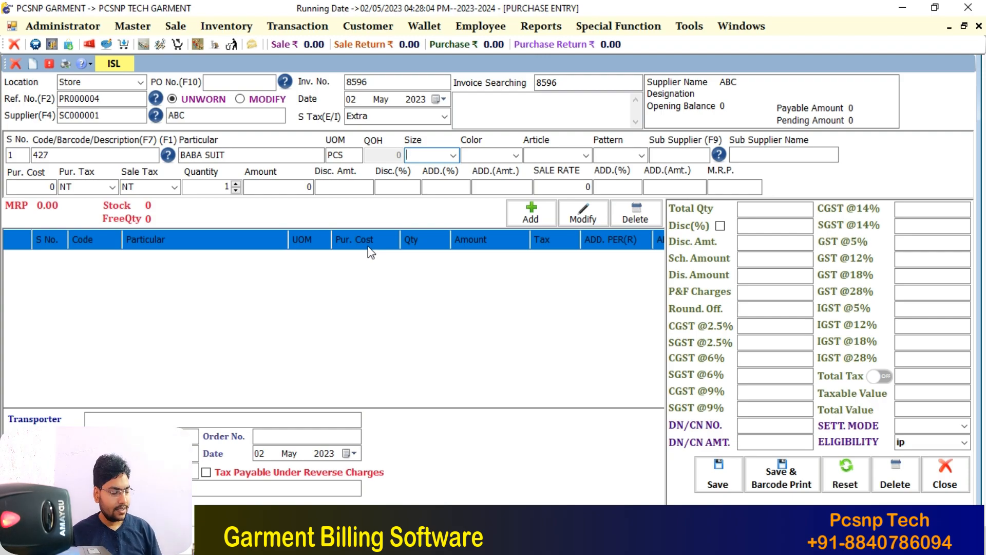
type("10")
key("Return")
key("Return")
type("ch")
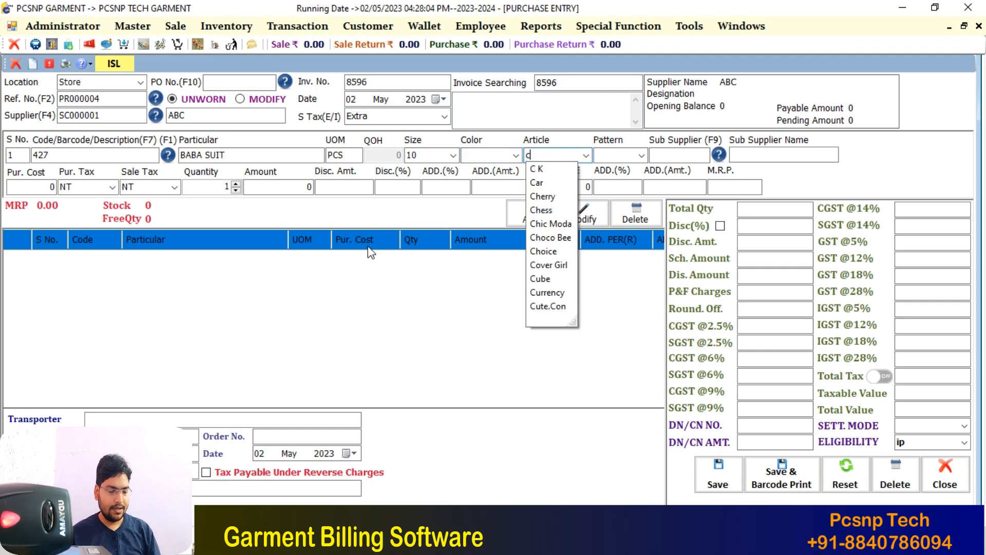
key("Down")
key("Return")
key("Return")
key("Return")
key("Return")
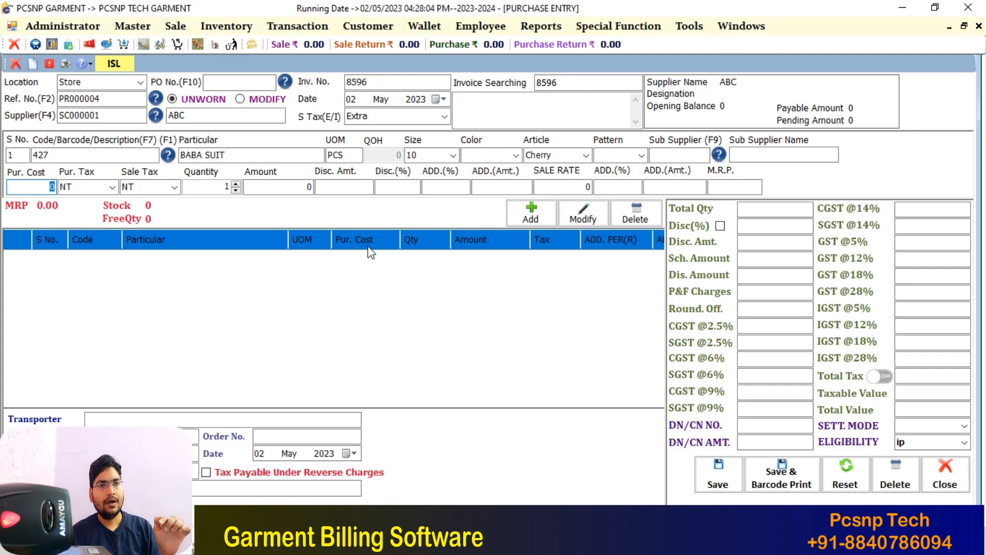
Enter purchase cost 450, GST5 purchase and sale tax, and quantity 4
type("450")
key("Return")
key("Up")
key("Up")
key("Up")
key("Up")
key("Up")
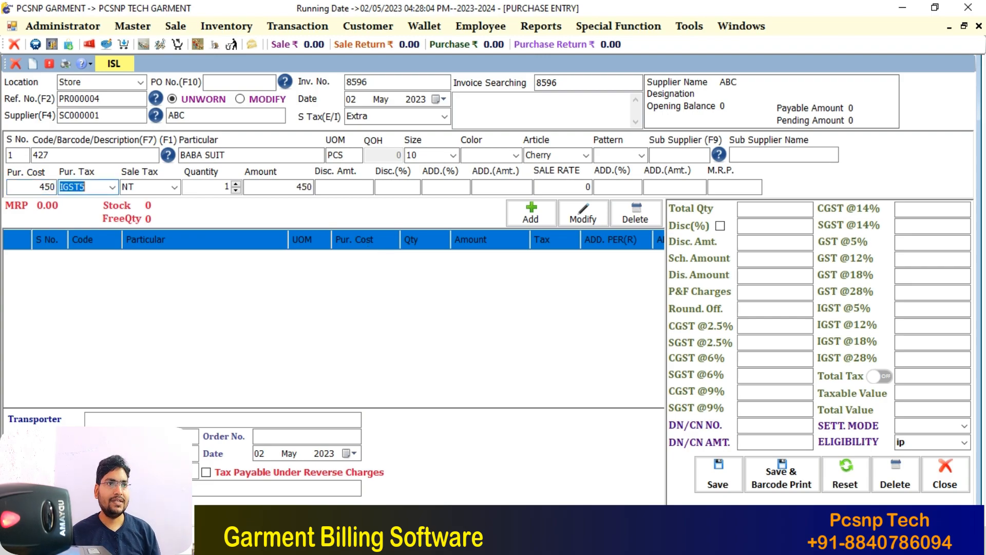
key("Return")
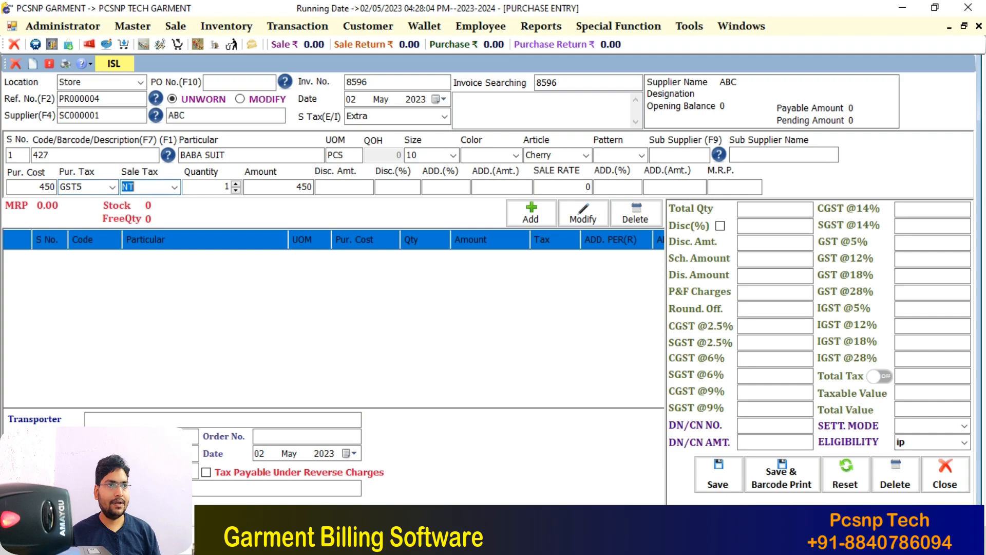
key("Up")
key("Up")
key("Up")
key("Up")
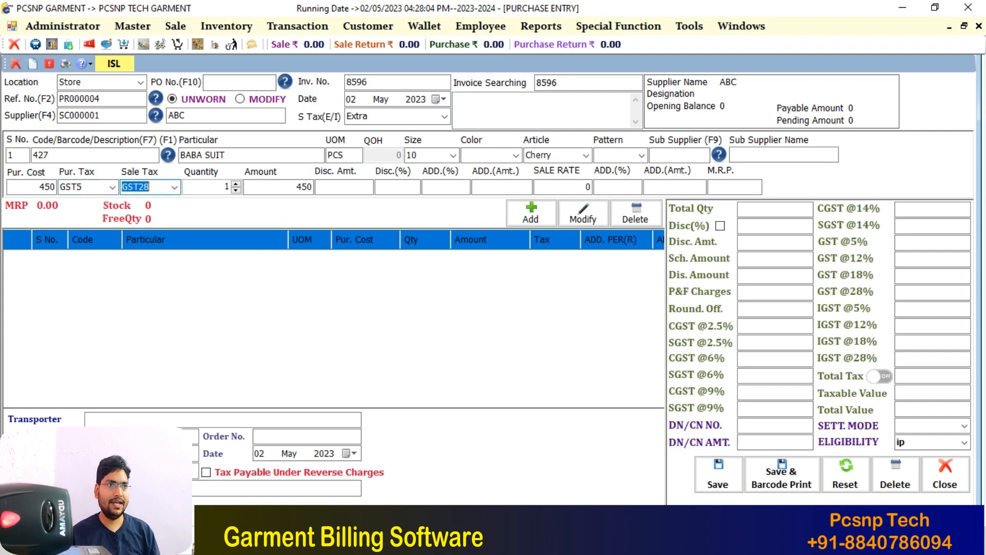
key("Up")
key("Up")
key("Return")
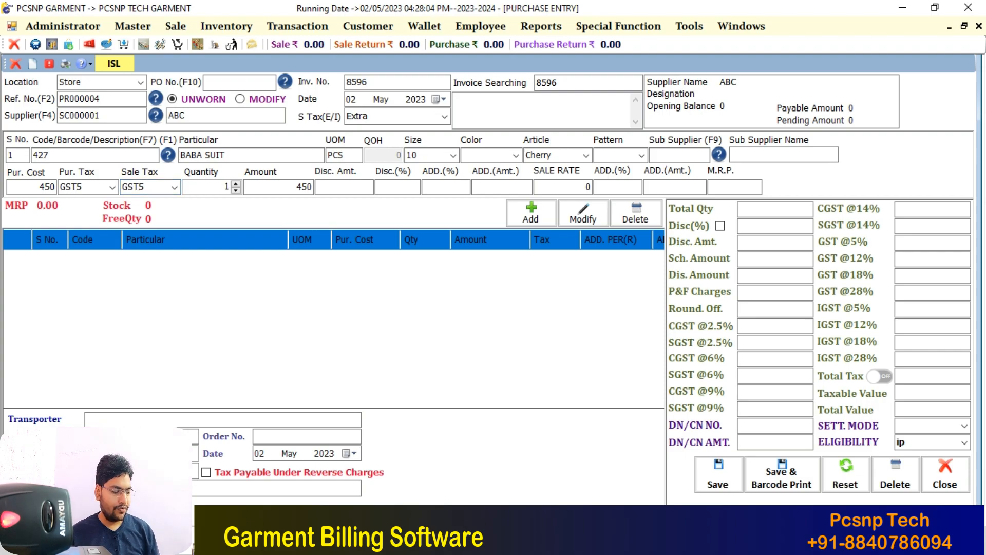
type("4")
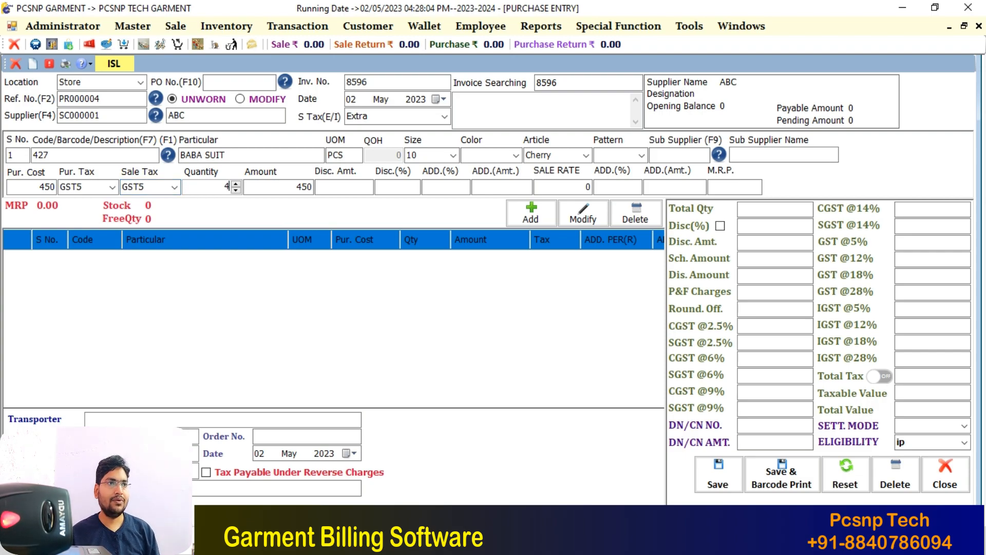
key("Return")
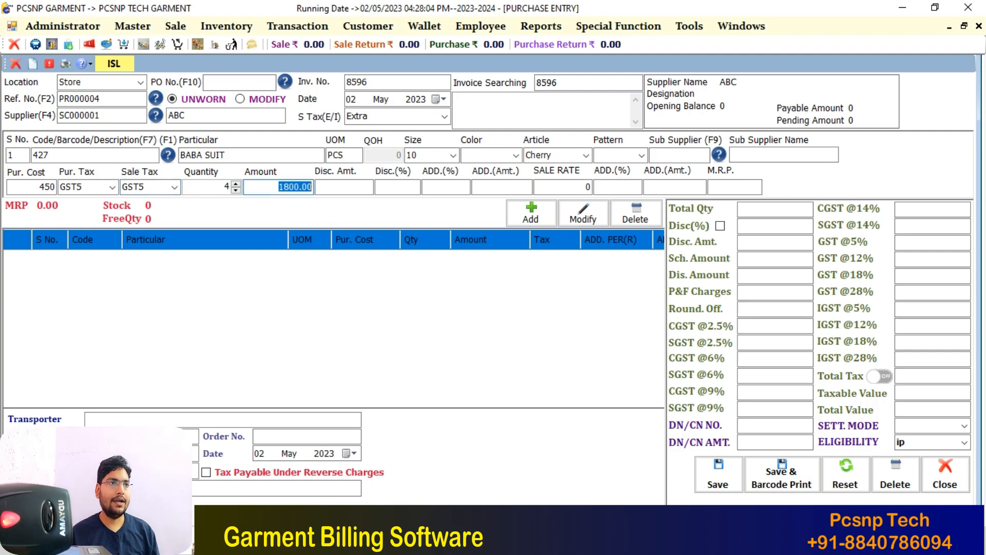
key("Return")
key("Return")
key("Return")
key("Return")
key("Return")
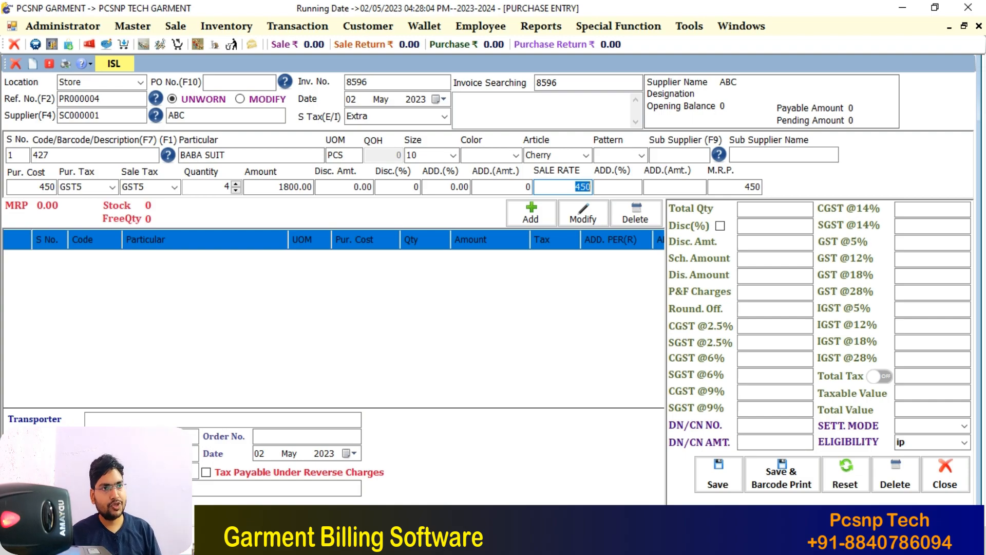
Set the line's sale rate and MRP to 685
type("685")
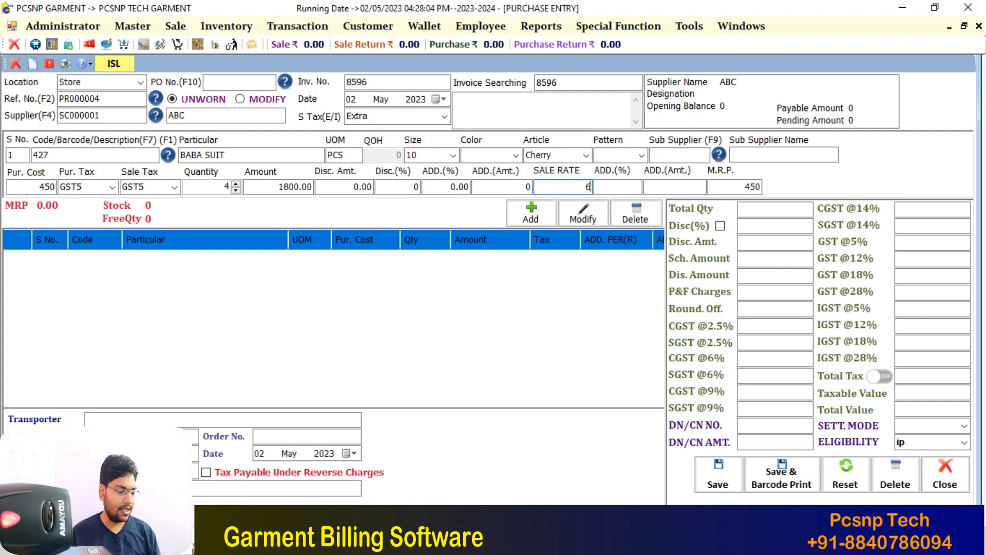
key("Return")
key("Return")
key("Return")
type("685")
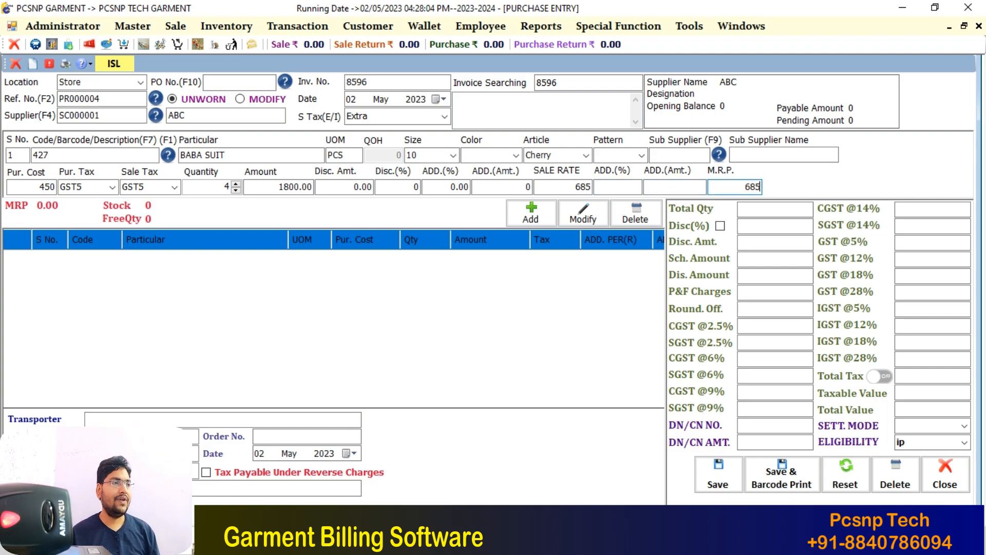
key("Return")
key("Return")
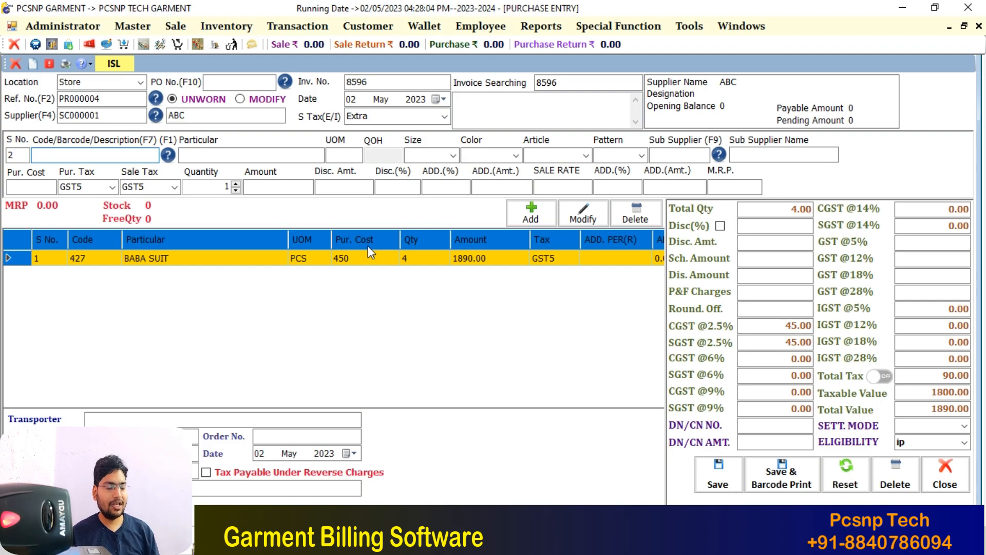
Start a new line for item 427 BABA SUIT with size 12 and article Cherry
type("427")
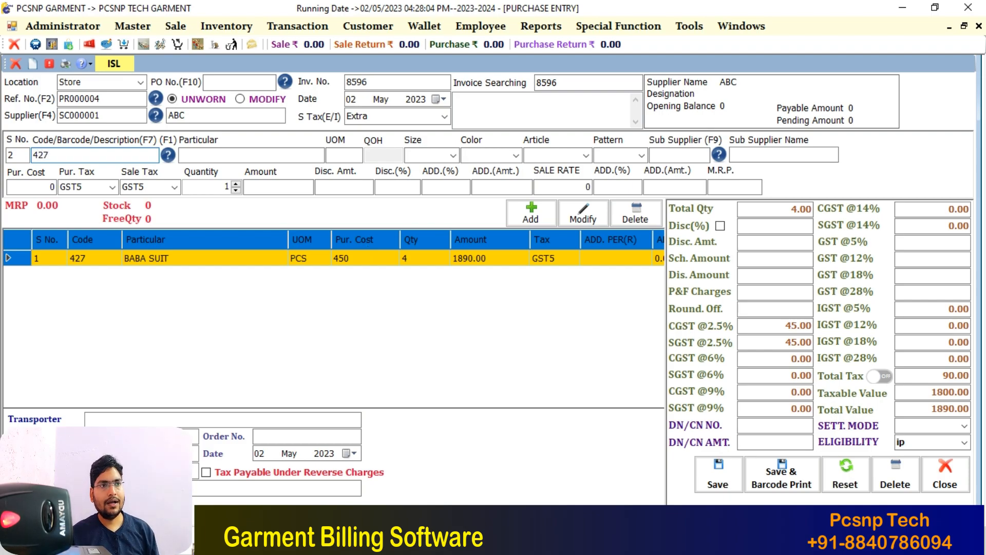
key("Return")
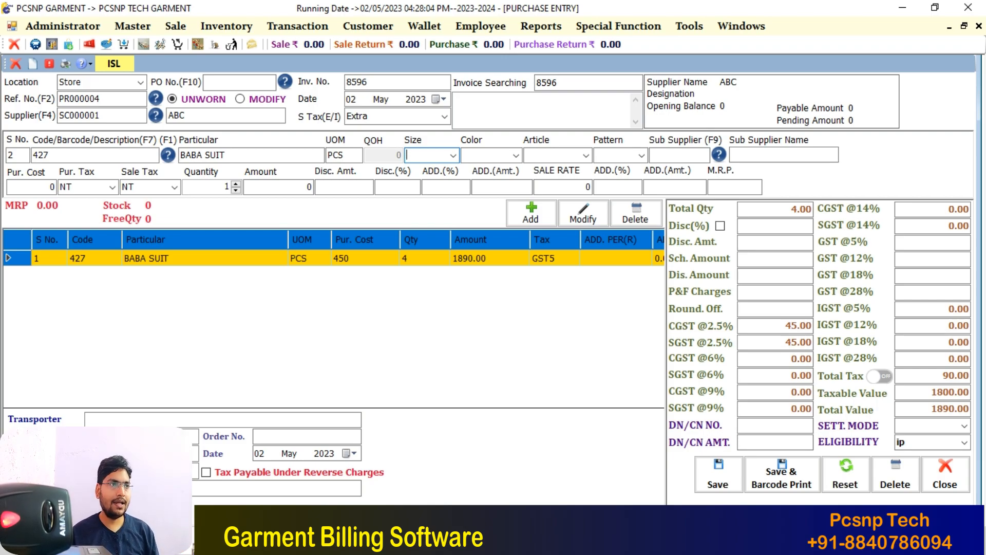
type("12")
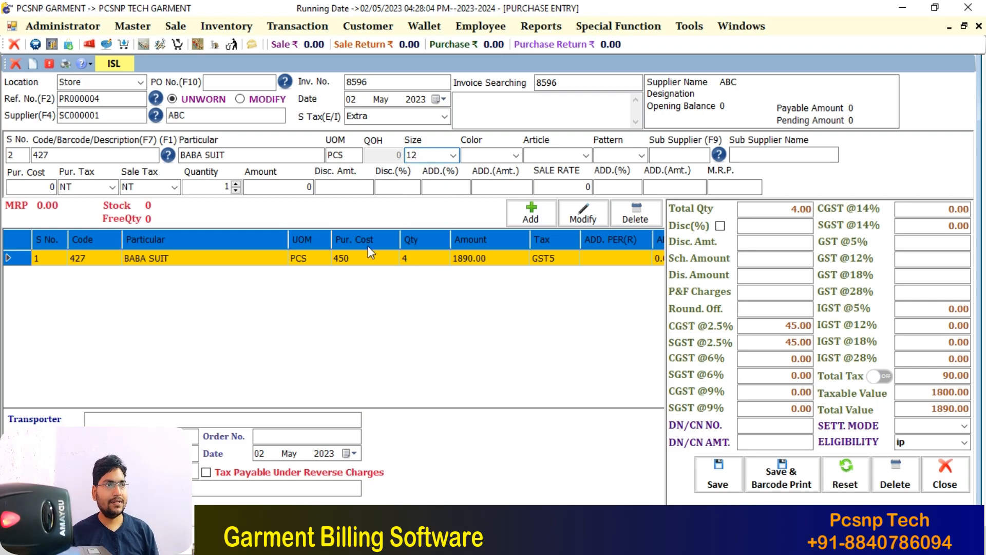
key("Return")
key("Return")
key("Return")
key("shift+Tab")
type("c")
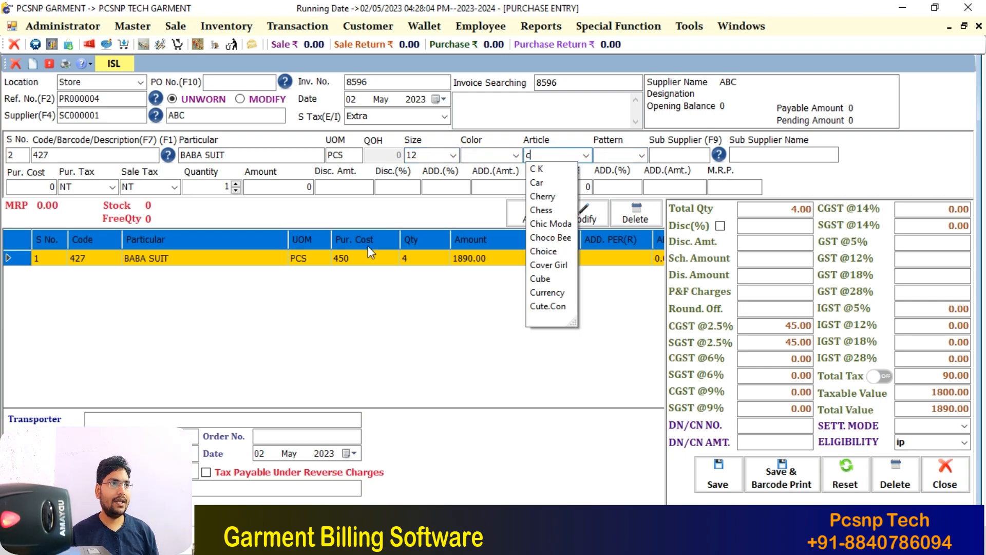
key("Down")
key("Down")
key("Down")
key("Return")
key("Return")
key("Return")
key("Return")
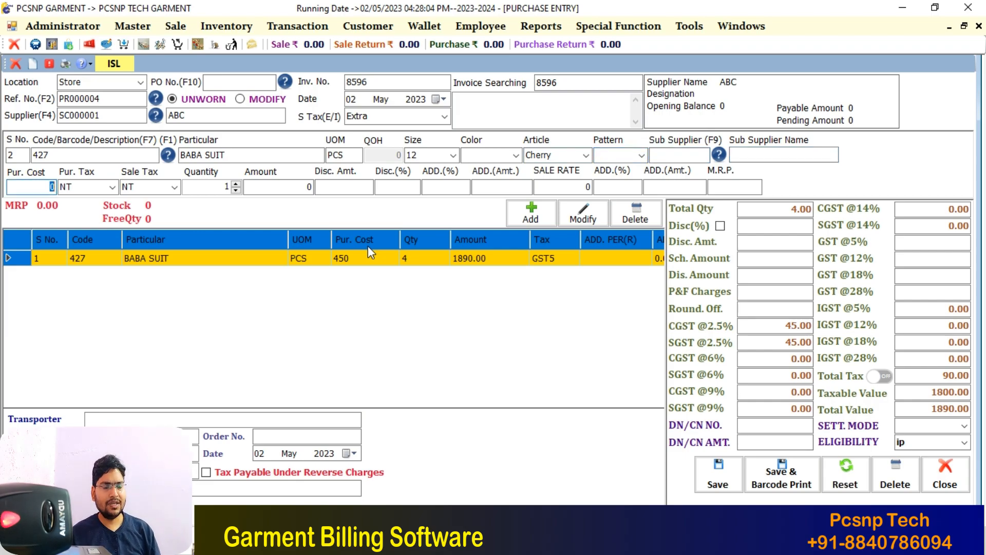
Enter purchase cost 475, GST5 purchase and sale tax, and quantity 6
type("4")
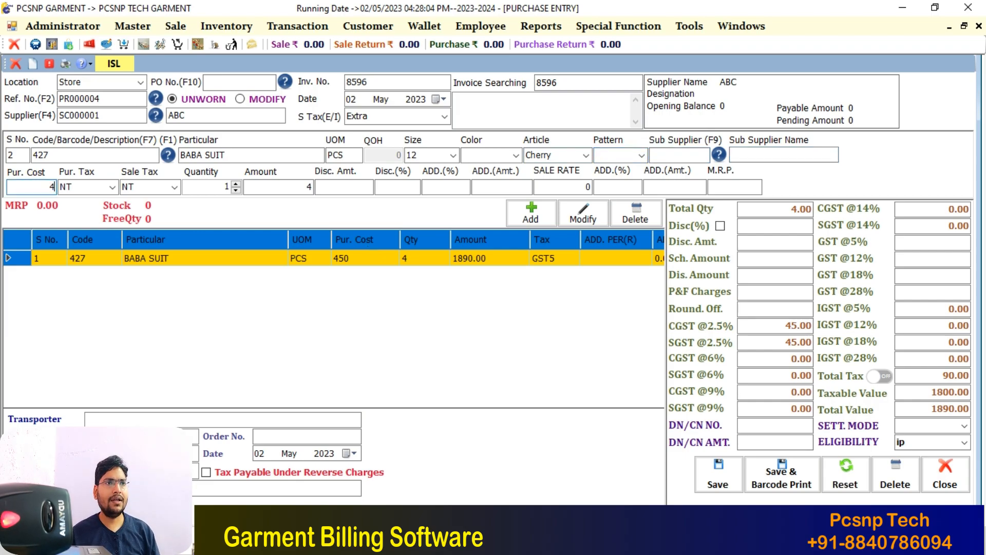
type("75")
key("Return")
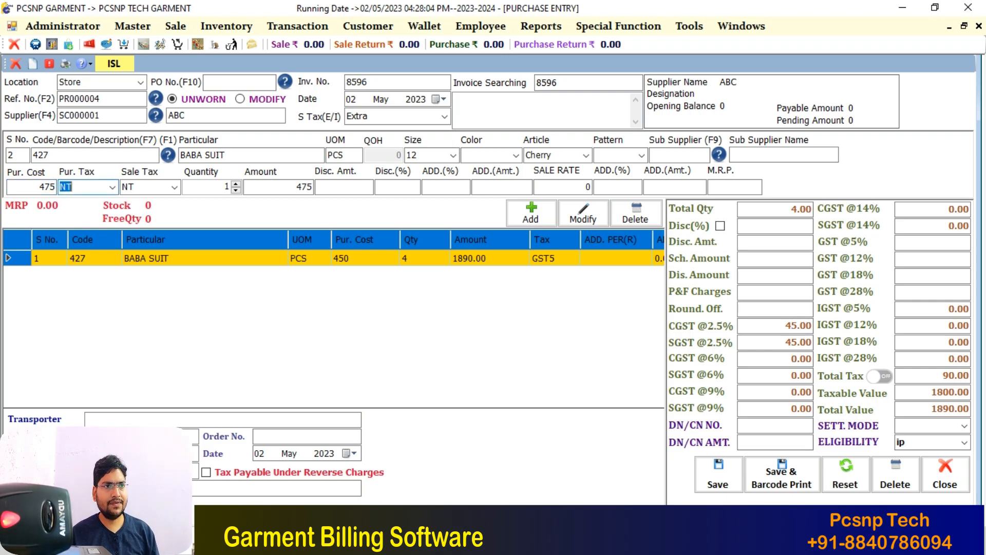
key("Right")
key("Up")
key("Up")
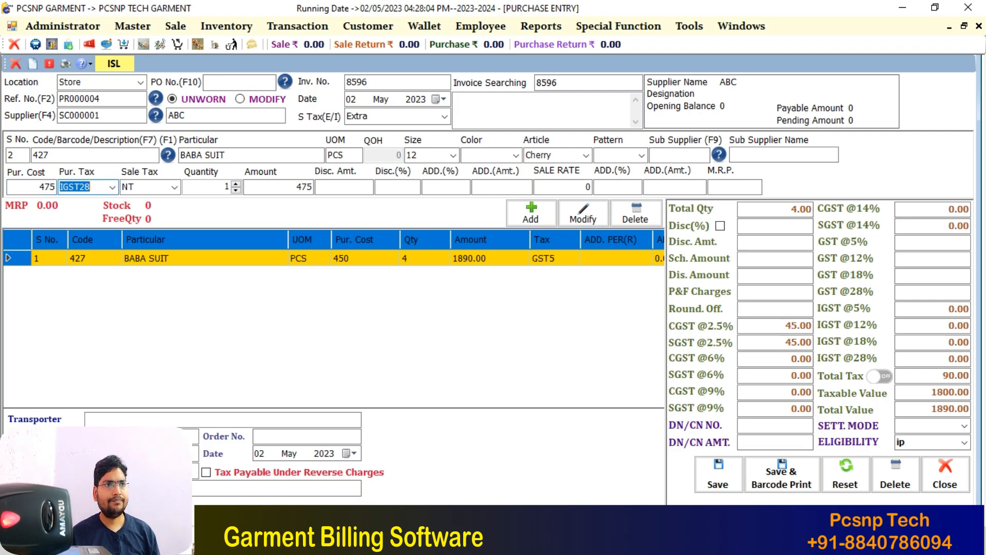
key("Up")
key("Up")
key("Down")
key("Return")
key("Up")
key("Up")
key("Up")
key("Up")
key("Up")
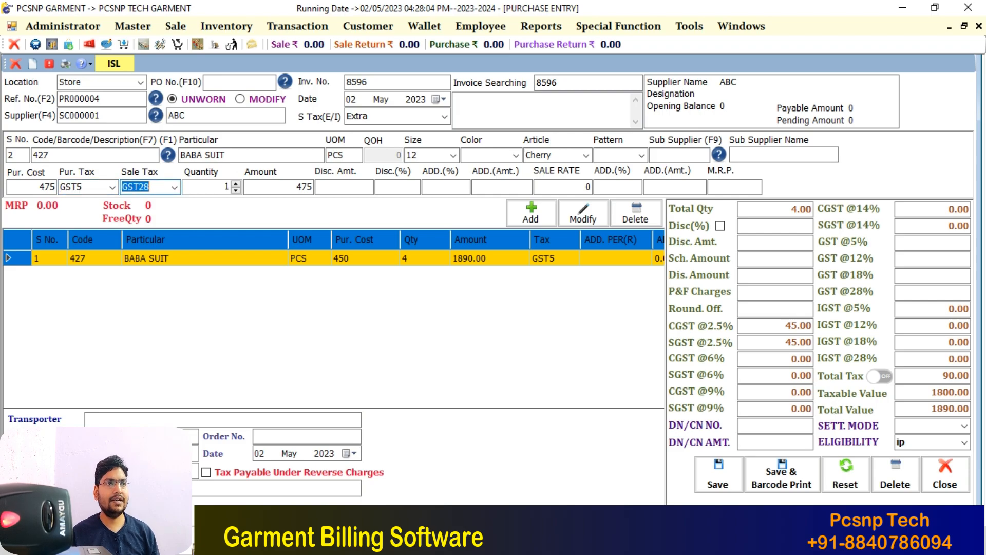
key("Return")
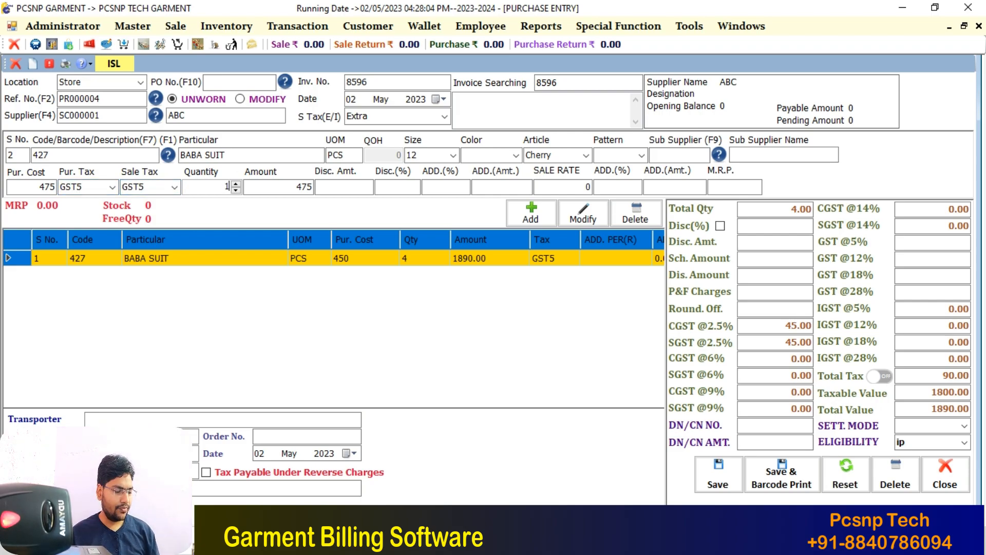
type("6")
key("Return")
key("Return")
key("Return")
key("Return")
key("Return")
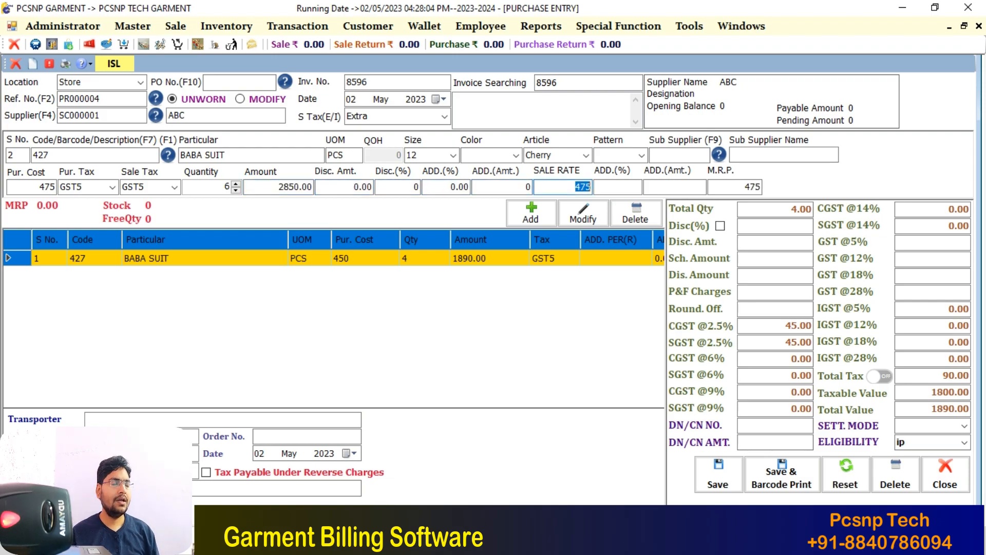
Set sale rate and MRP to 725 and add the line to the invoice
type("725")
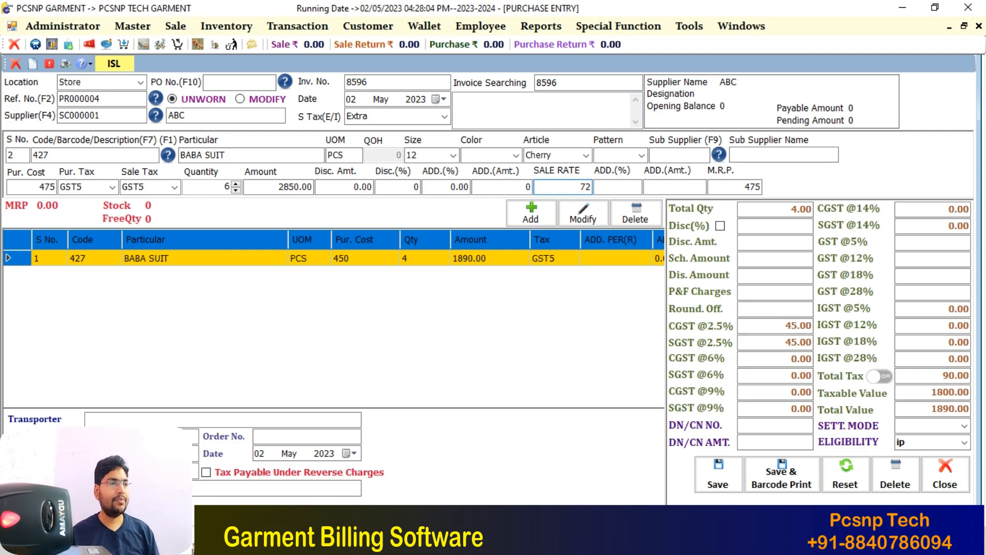
key("Return")
key("Return")
key("Return")
type("725")
key("Return")
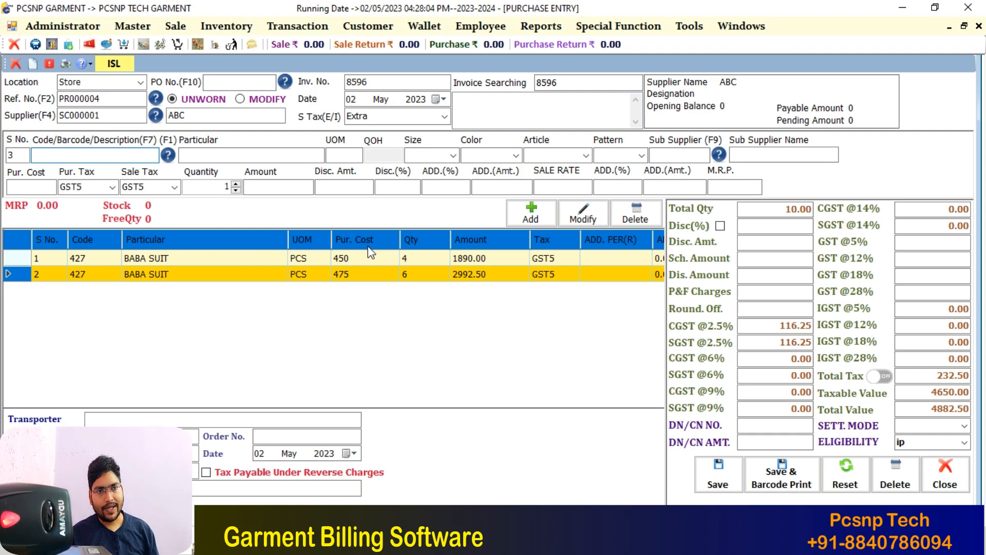
Step through the totals panel so a 0.50 round-off yields a 4883.00 total value
key("Return")
key("Return")
key("Return")
key("Return")
key("Return")
key("Return")
key("Return")
key("Return")
key("Return")
key("Return")
key("Return")
key("Return")
key("Return")
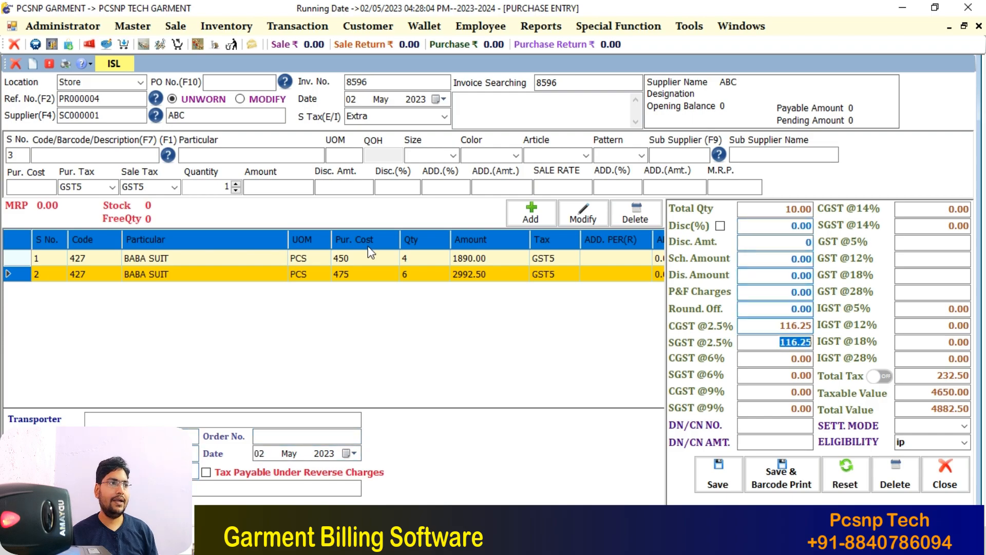
key("Return")
key("Return")
key("Return")
key("Return")
key("Return")
key("Return")
key("Return")
key("Return")
key("Return")
key("Return")
key("Return")
key("Return")
key("Return")
key("Return")
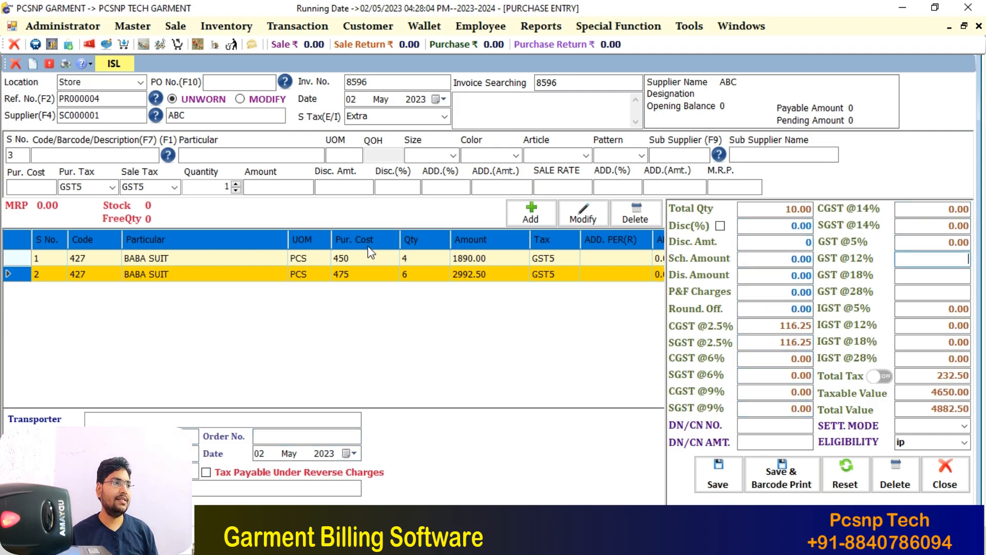
key("Return")
key("Return")
key("Return")
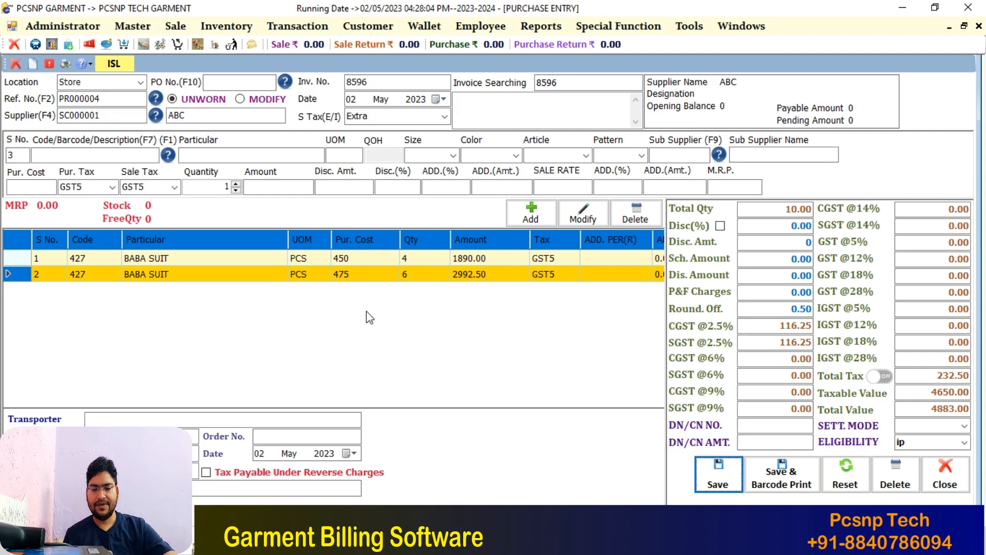
Save purchase invoice 8596 with Save & Barcode Print and acknowledge the success message
left_click(780, 475)
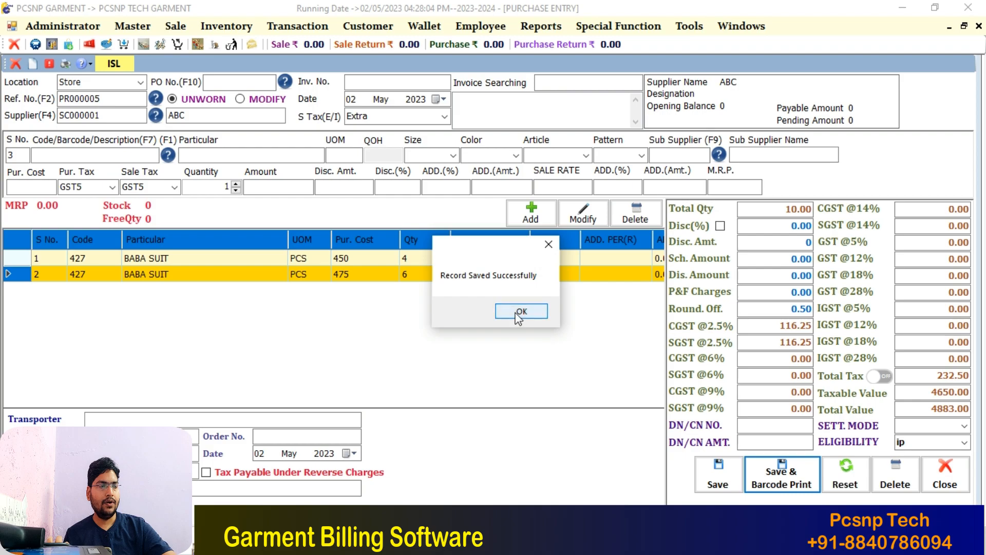
left_click(519, 312)
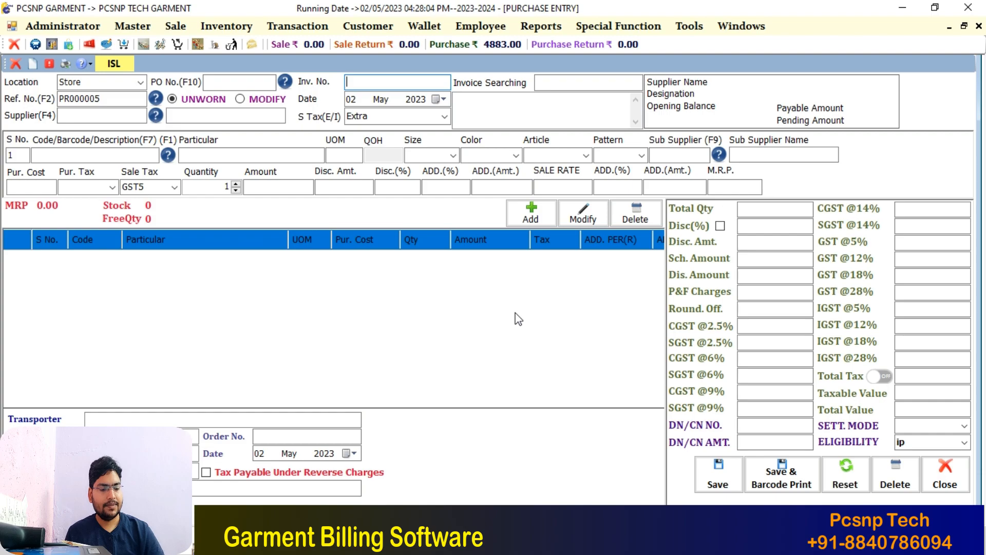
Close the purchase entry and start a new point-of-sale bill
left_click(15, 63)
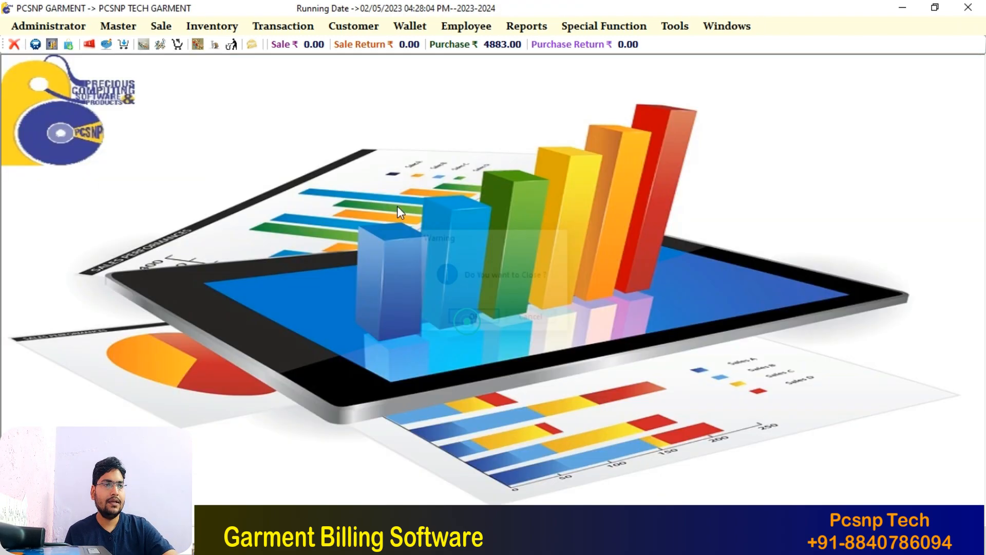
key("Return")
left_click(161, 27)
left_click(162, 26)
left_click(162, 27)
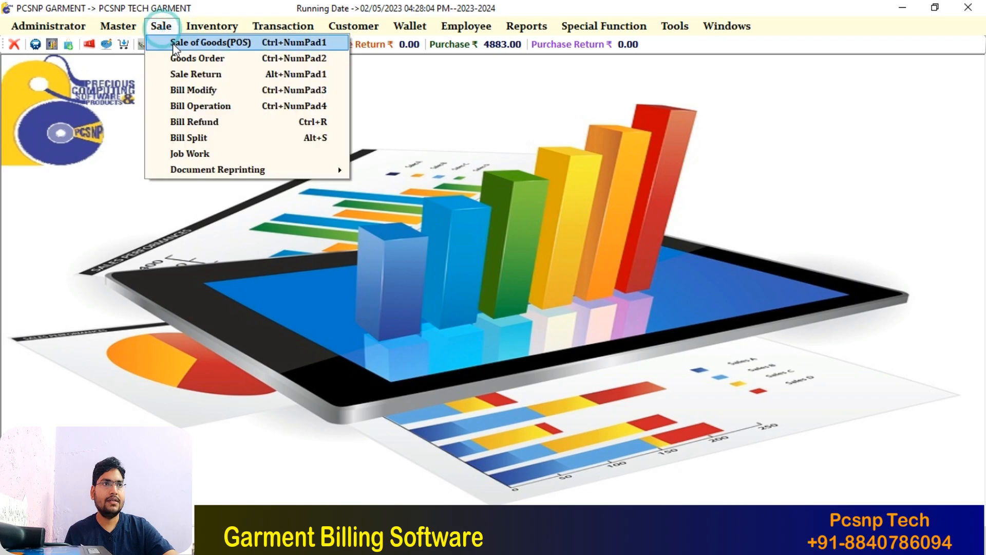
left_click(173, 43)
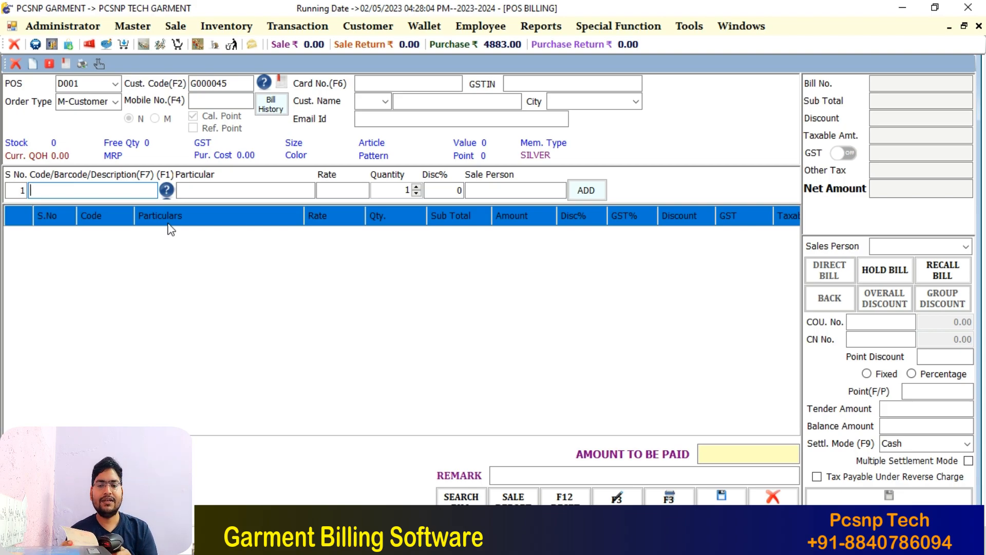
Add item 427 twice, creating two BABA SUIT lines, the second priced 685
type("427")
key("Return")
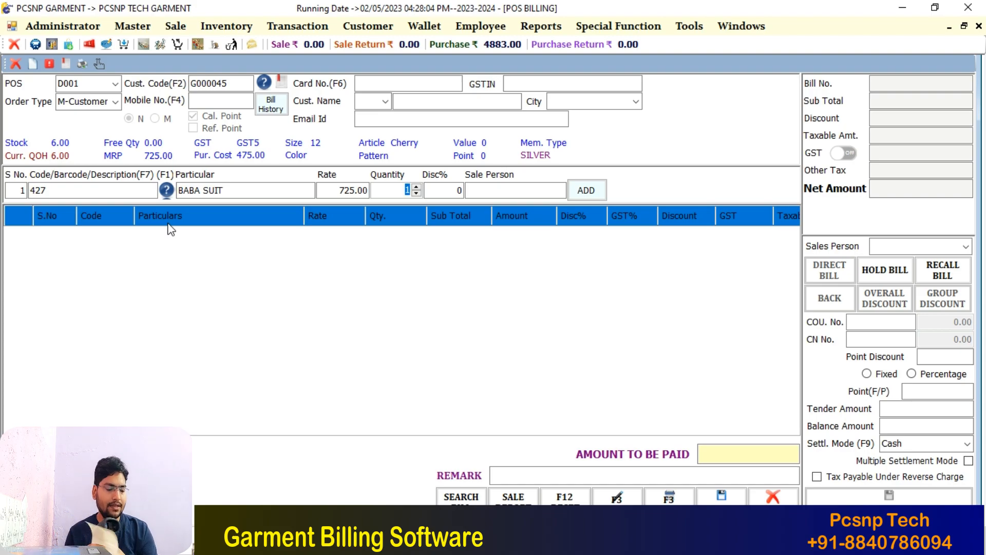
key("Return")
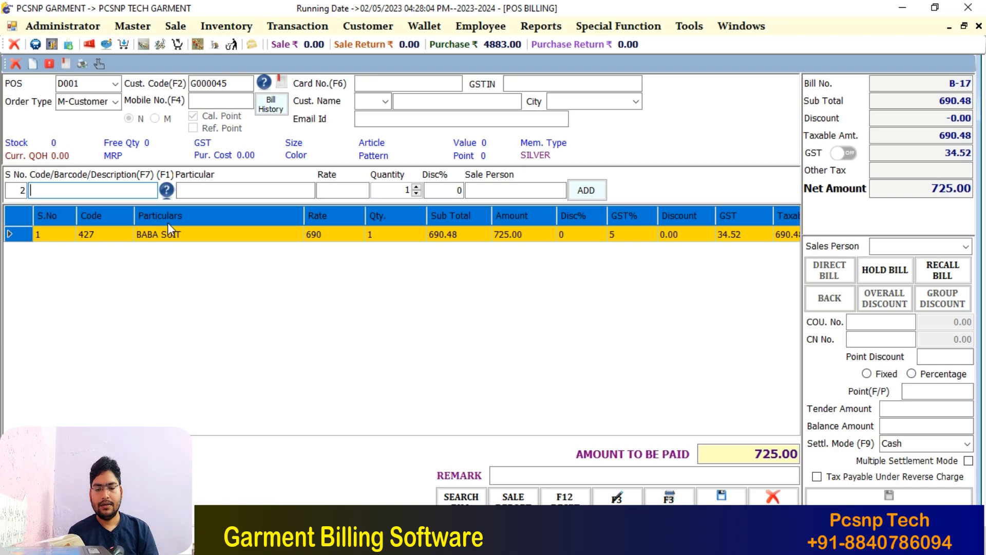
type("427")
key("Return")
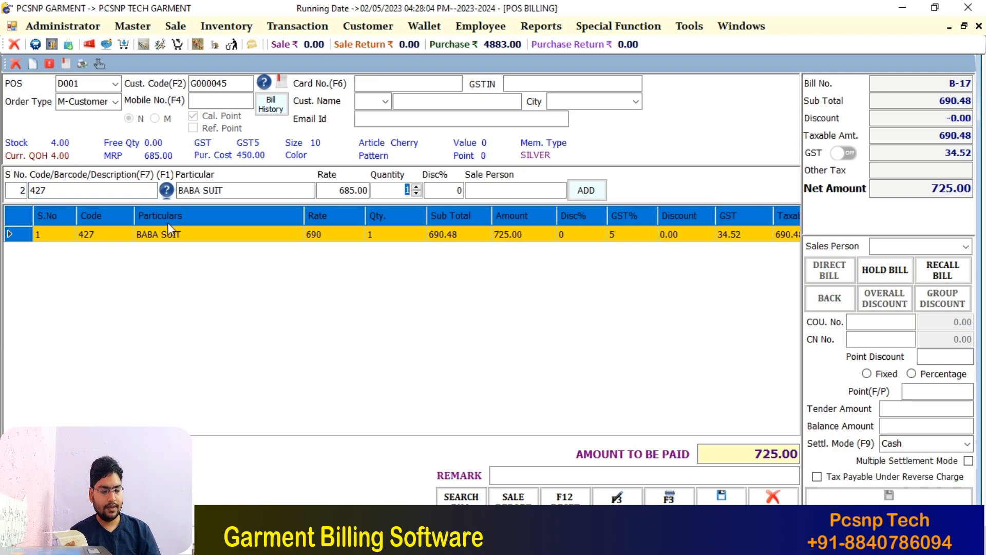
key("Return")
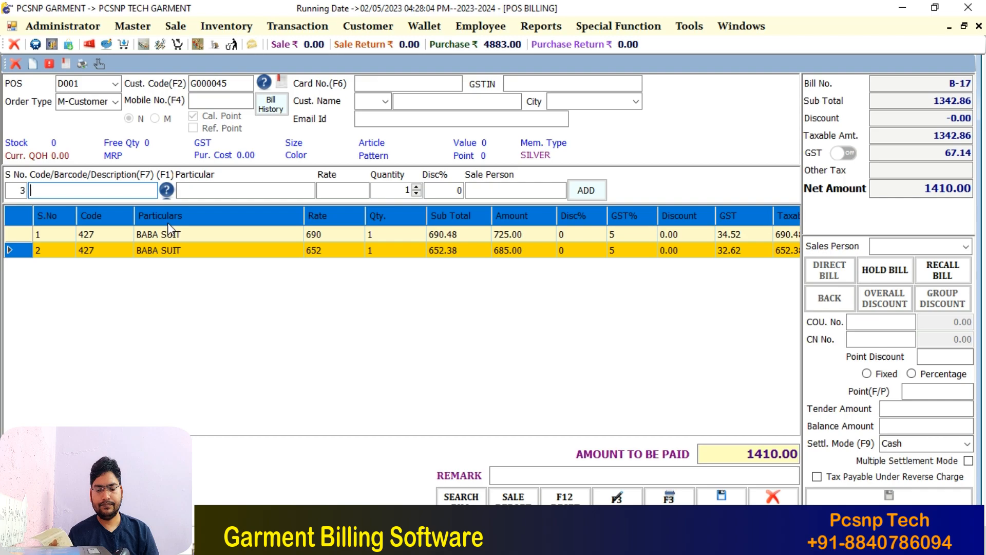
Add item 427 three more times, raising the quantities on both BABA SUIT lines
type("427")
key("Return")
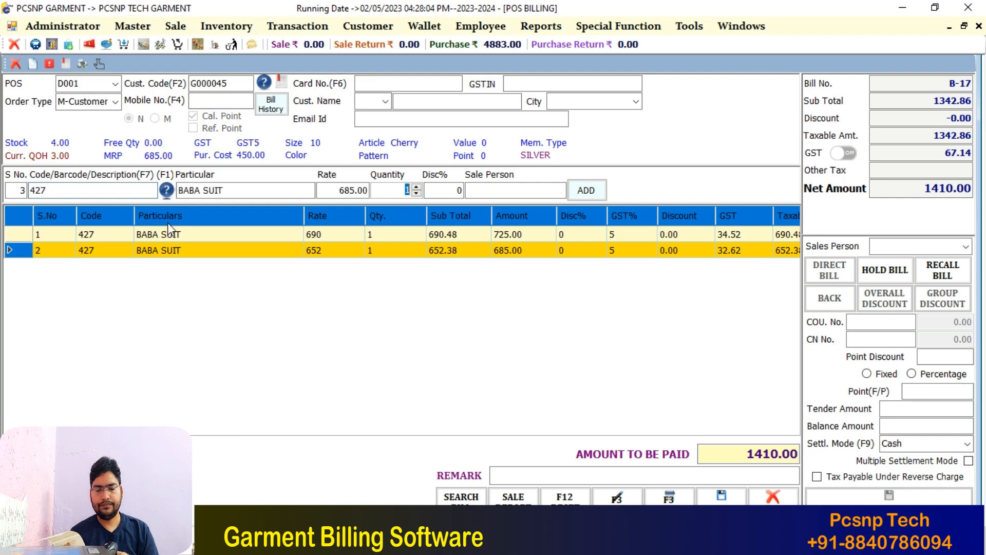
key("Return")
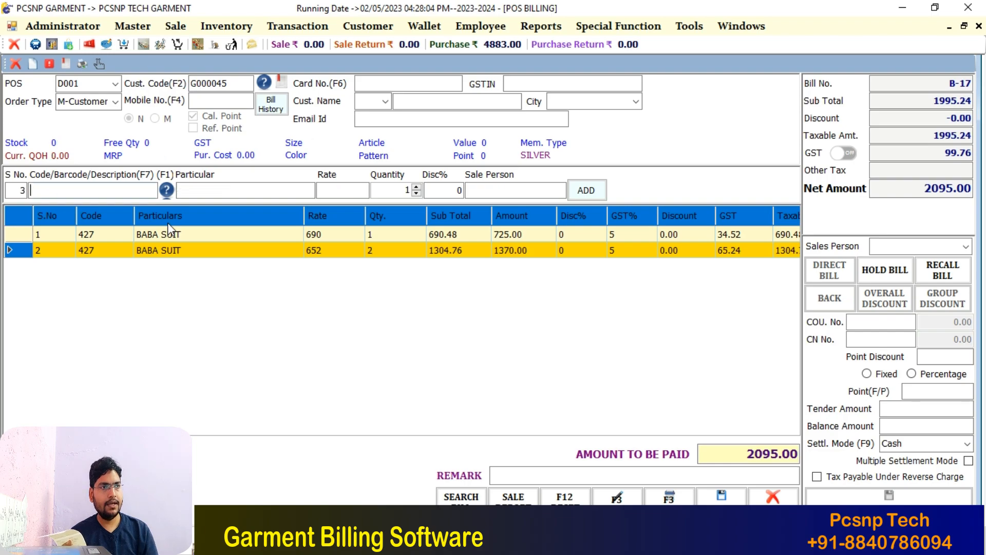
type("427")
key("Return")
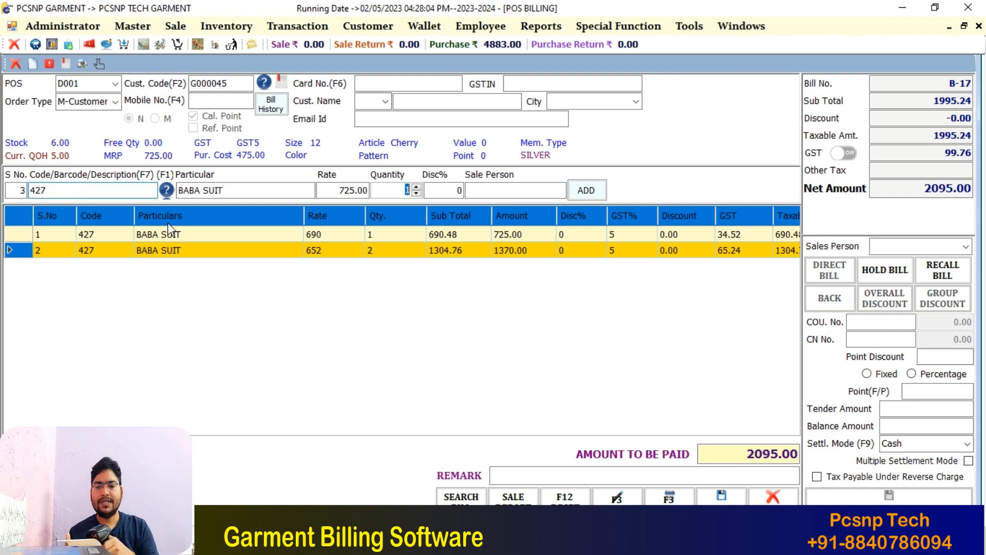
key("Return")
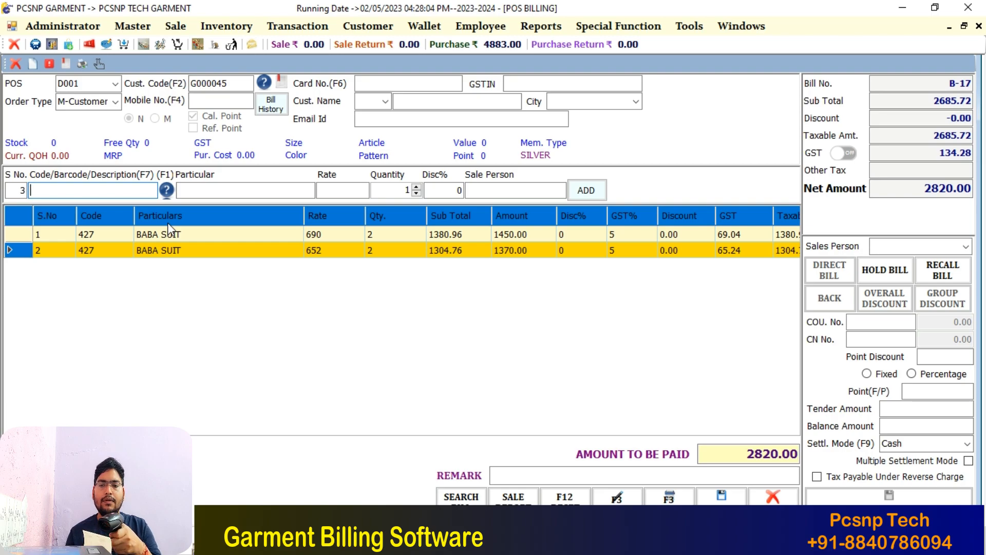
type("427")
key("Return")
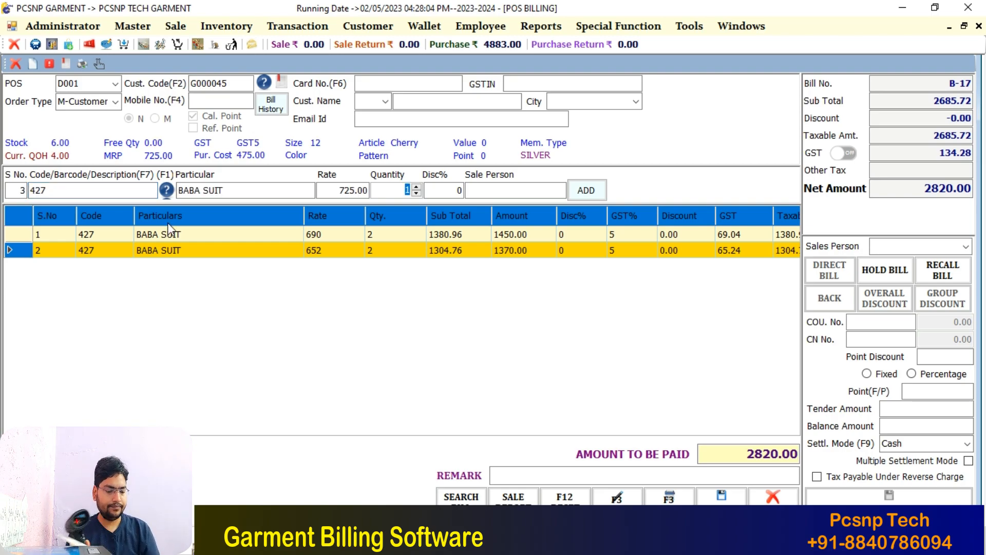
key("Return")
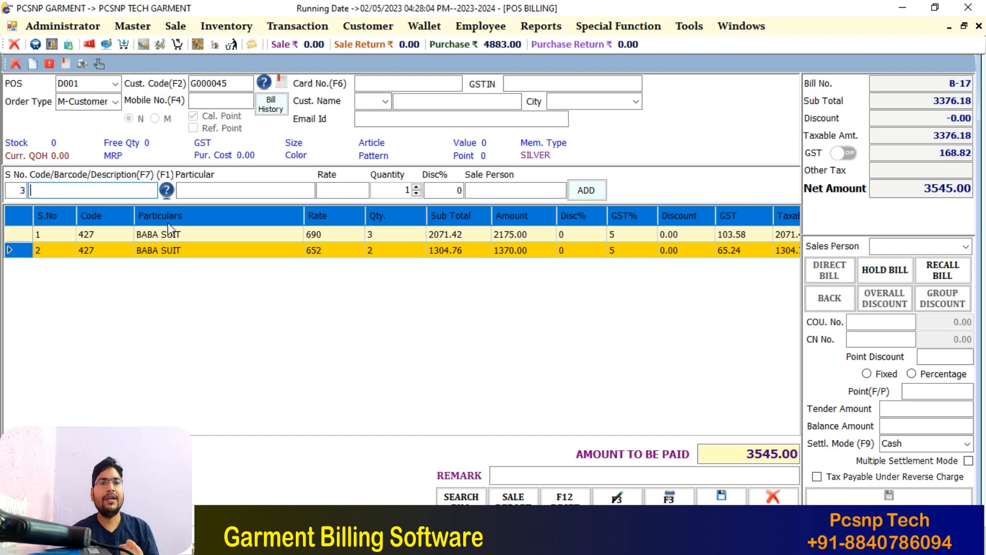
Link bill B-17 to the registered customer by entering their mobile number
key("F4")
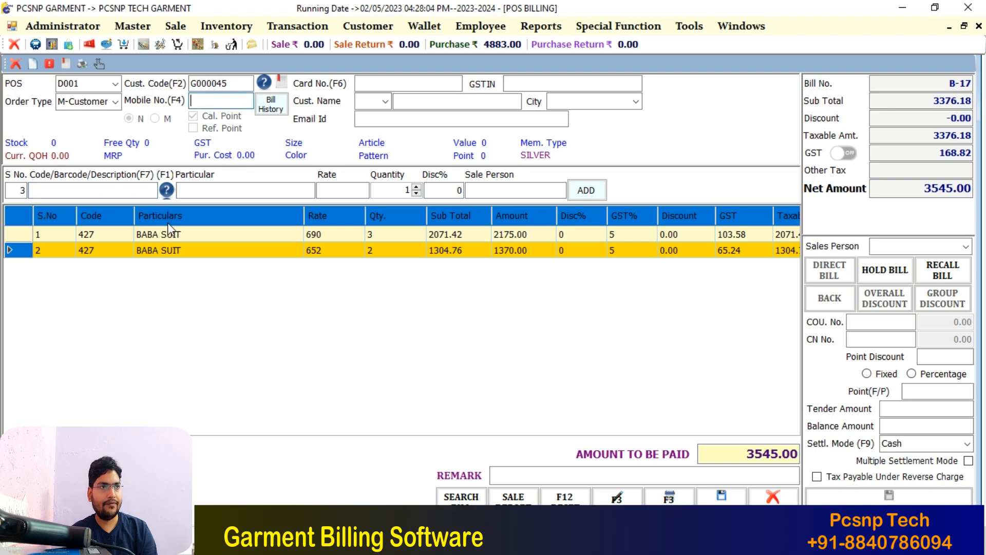
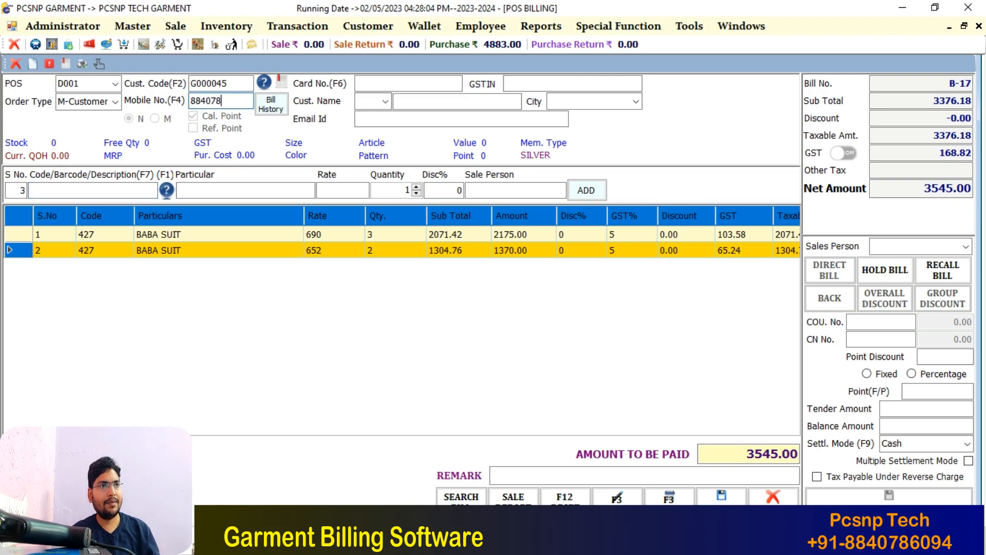
key("Return")
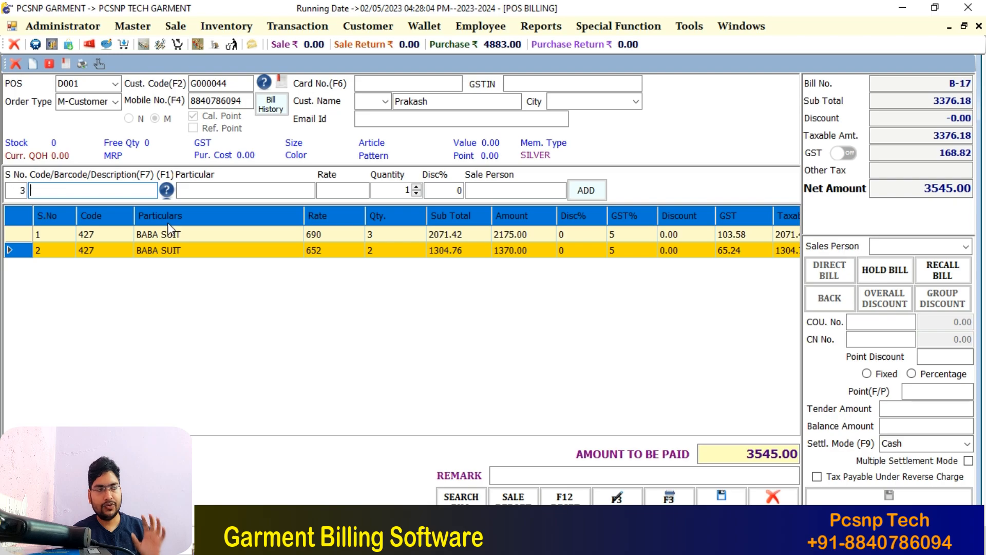
Change bill B-17's settlement mode from Cash to GPay
key("Return")
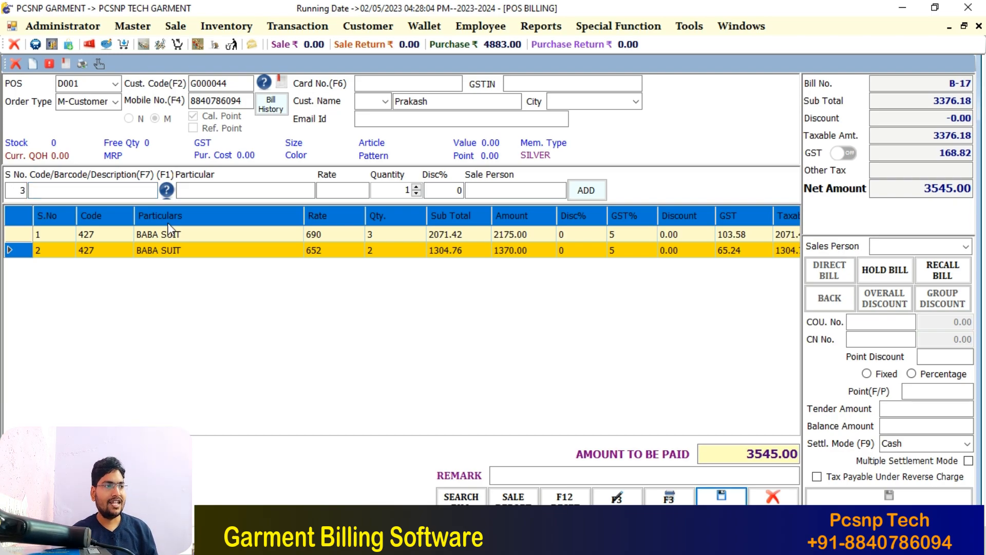
key("F9")
key("Down")
key("Down")
key("Up")
key("Up")
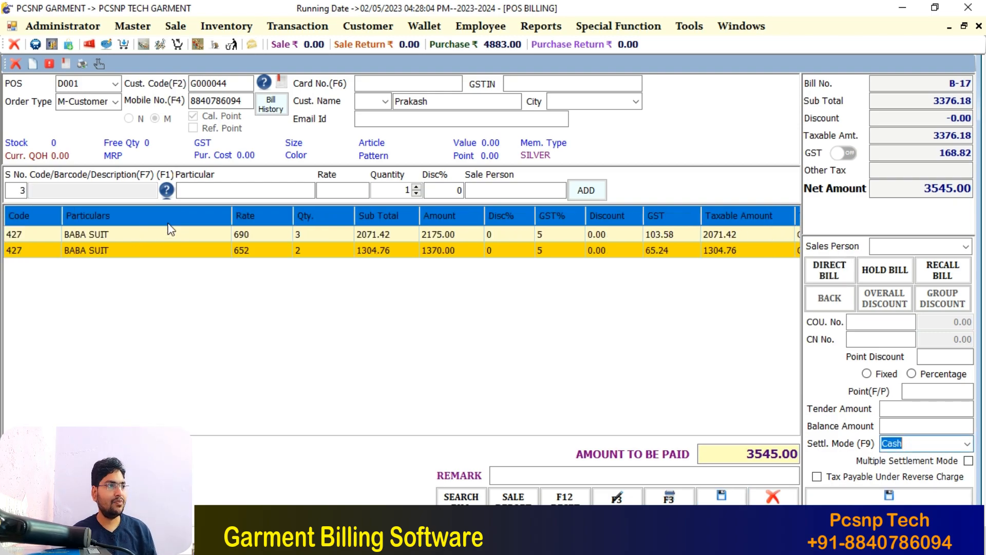
key("Down")
key("Down")
key("Up")
key("Down")
key("Down")
key("Down")
key("Down")
key("Down")
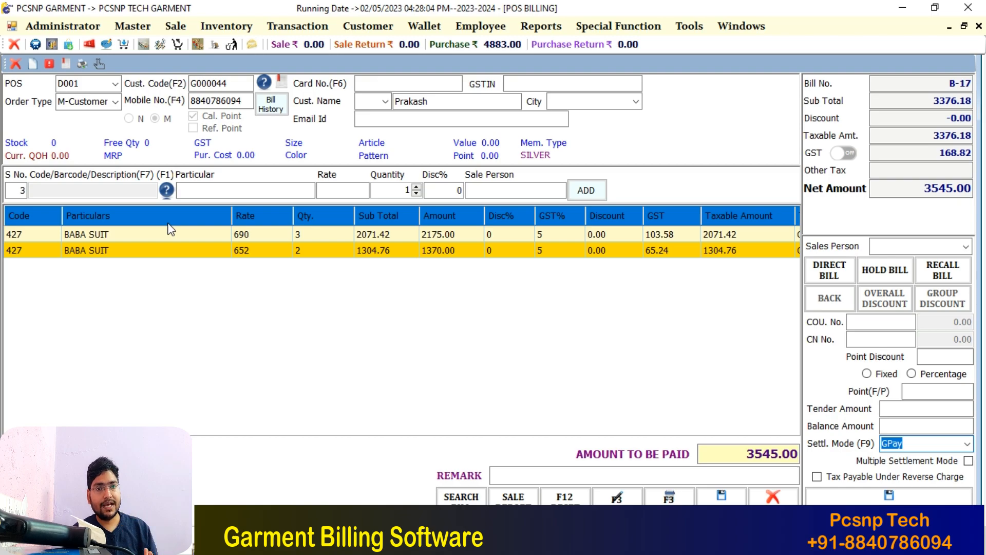
key("Return")
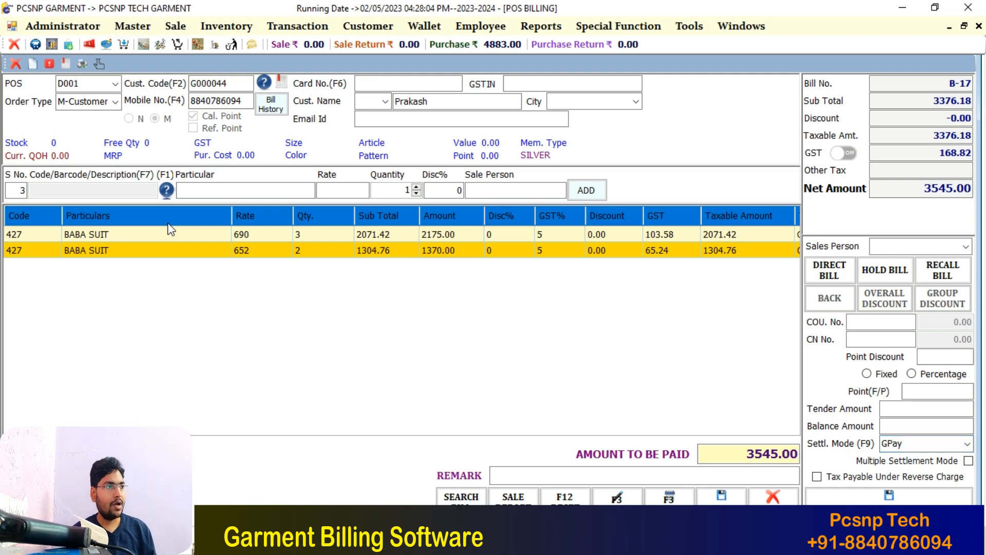
Split the B-17 payment into 2000 cash and 1545 UPI and save the sale without printing
key("space")
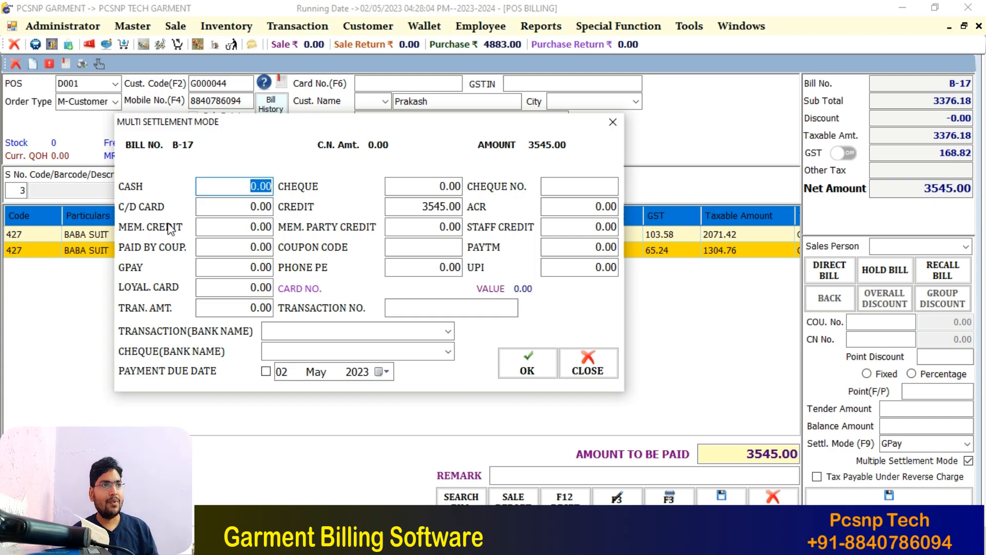
type("2000")
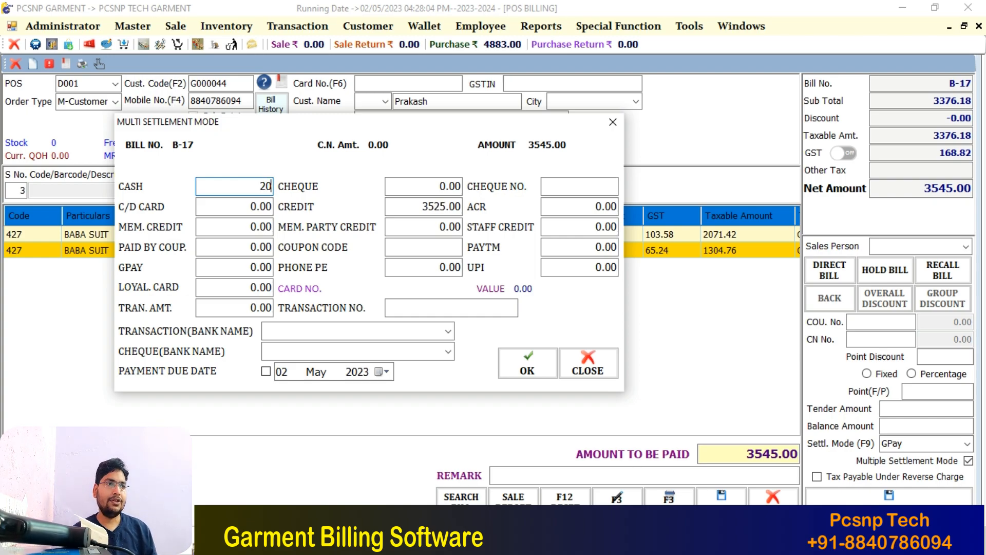
key("Return")
key("Return")
key("Return")
key("Return")
key("Return")
key("Return")
key("Return")
key("Return")
key("Return")
key("Return")
key("Return")
key("Return")
key("Return")
key("Return")
type("1545")
key("Return")
key("Return")
key("Return")
key("Return")
key("Return")
key("Return")
key("Return")
key("Return")
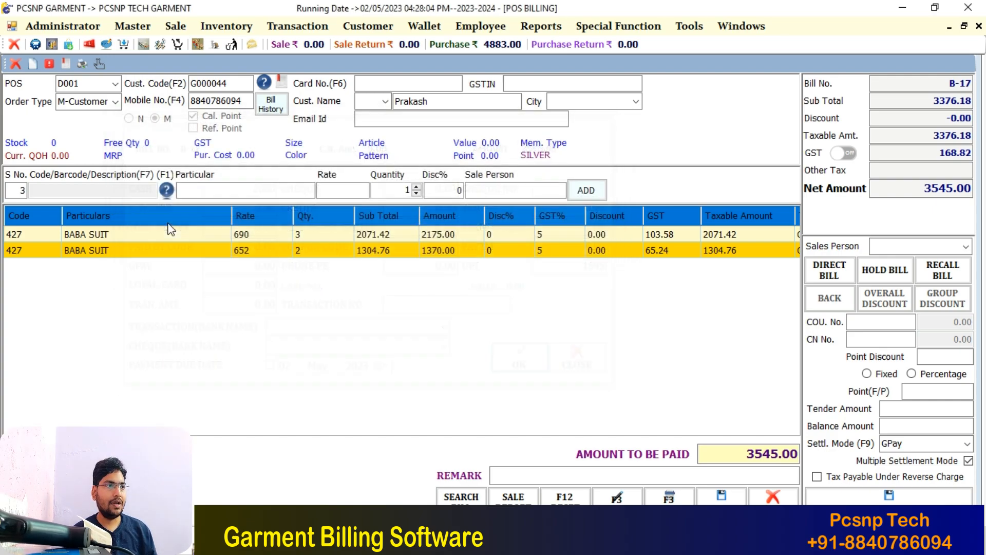
key("Return")
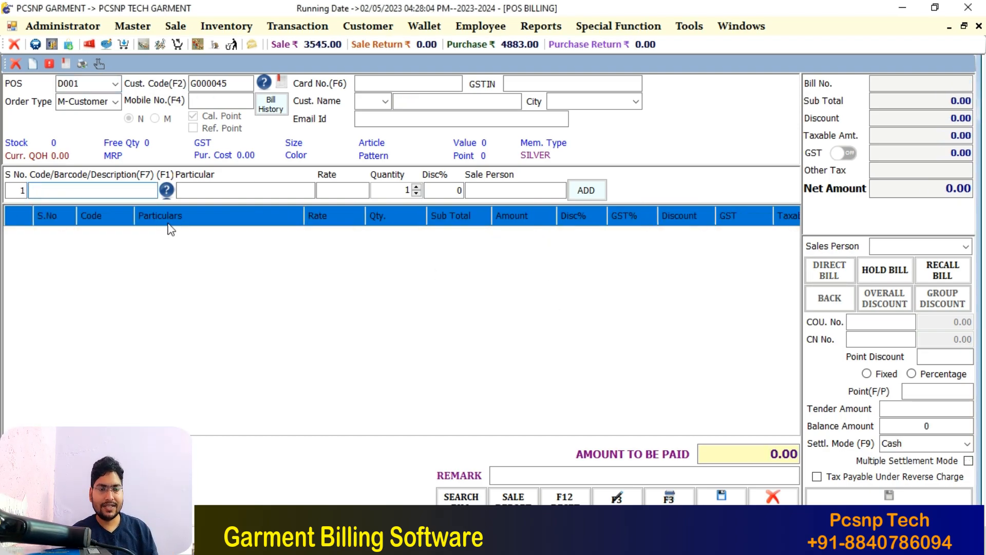
Open an on-screen reprint preview of bill B-17
key("F3")
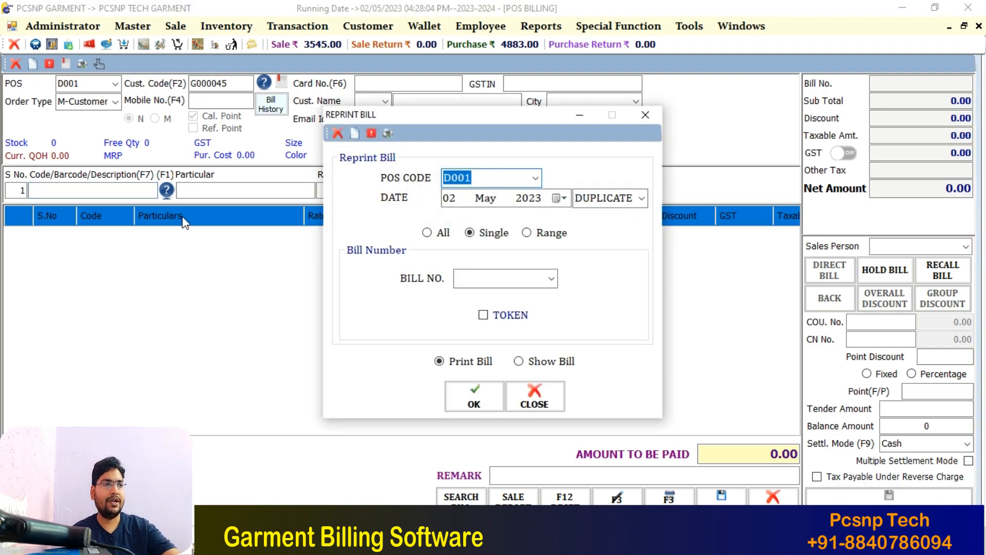
left_click(550, 279)
left_click(501, 291)
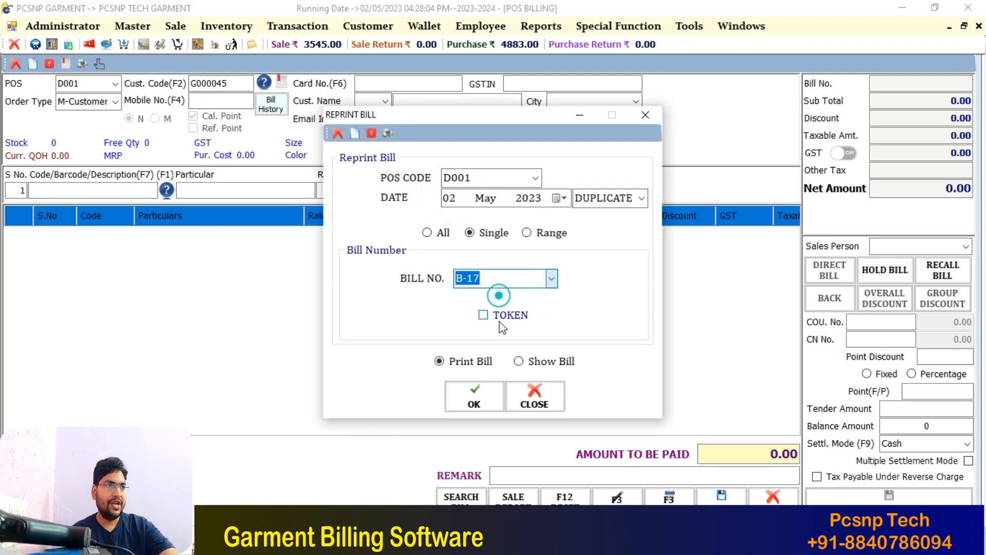
left_click(529, 366)
left_click(475, 399)
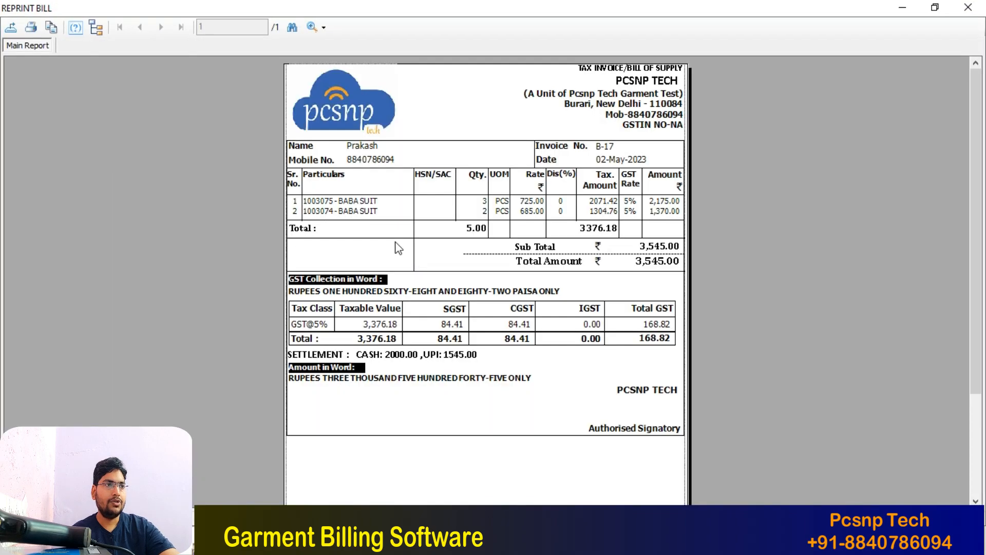
Check the two BABA SUIT lines in the preview, noting the first line's quantity of 3
left_click(338, 201)
left_click(366, 211)
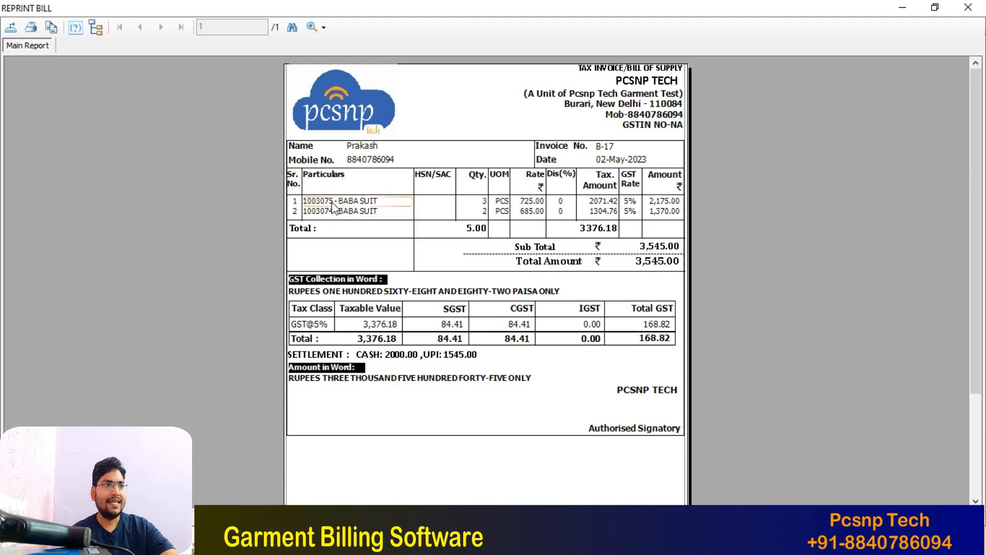
left_click(336, 203)
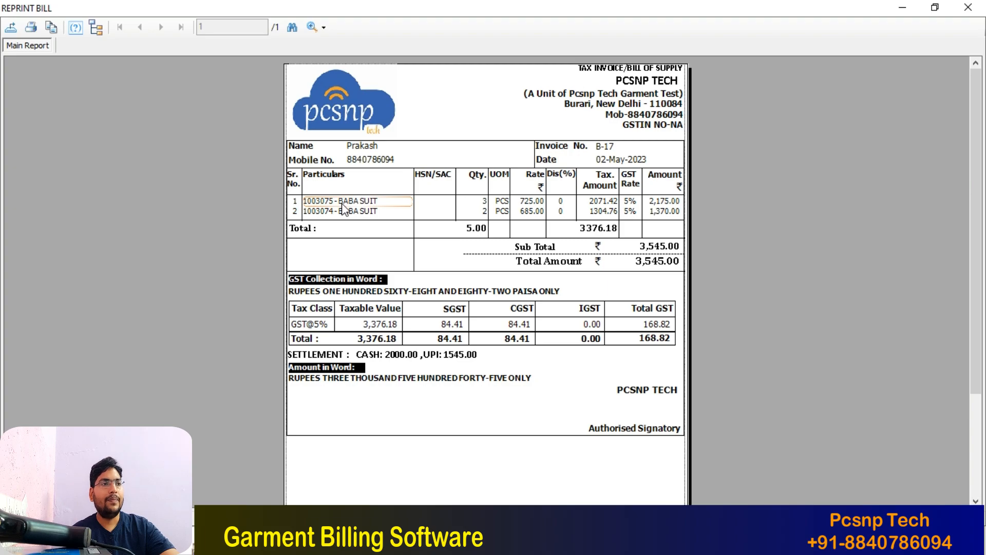
left_click(480, 210)
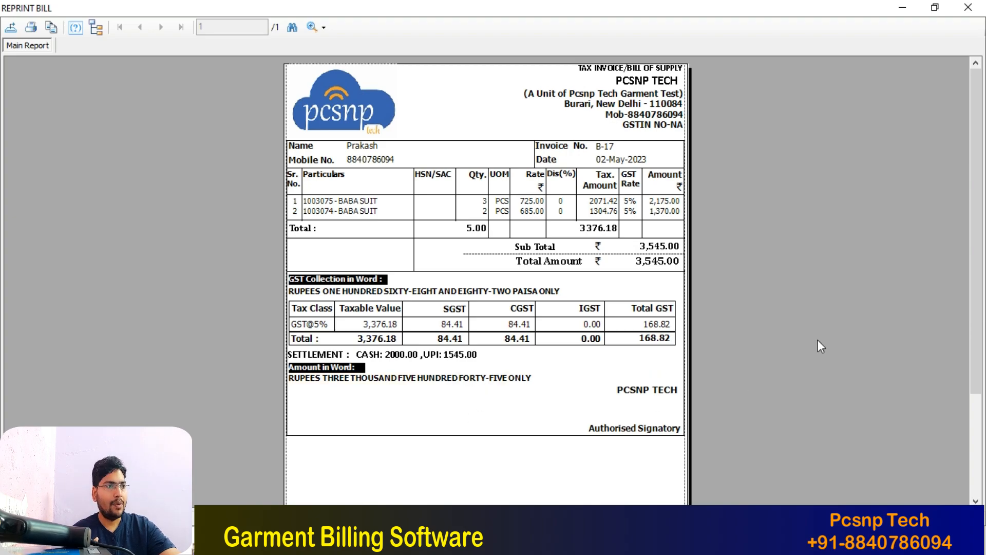
Review the B-17 invoice terms, then close the preview and the Reprint Bill dialog
scroll(954, 305, "down", 3)
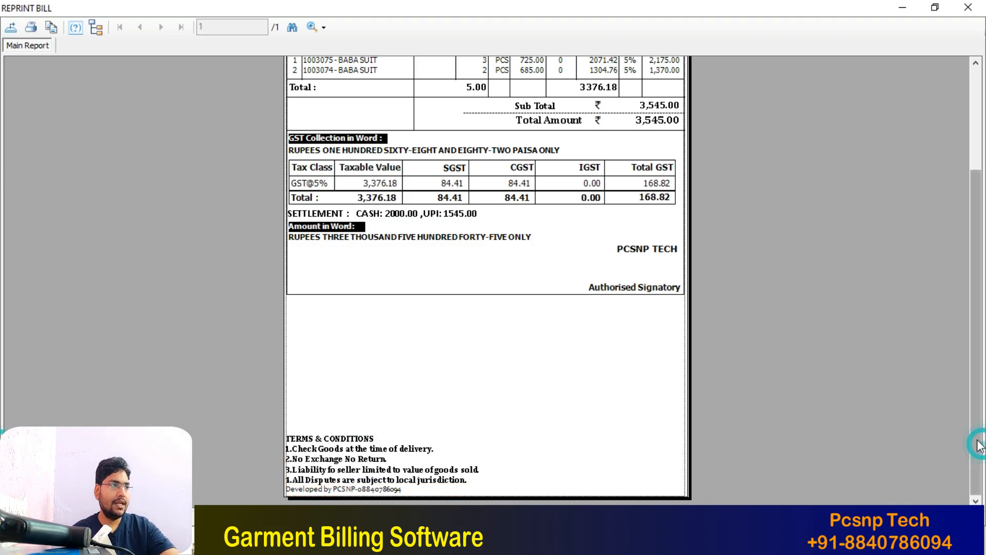
scroll(955, 329, "up", 3)
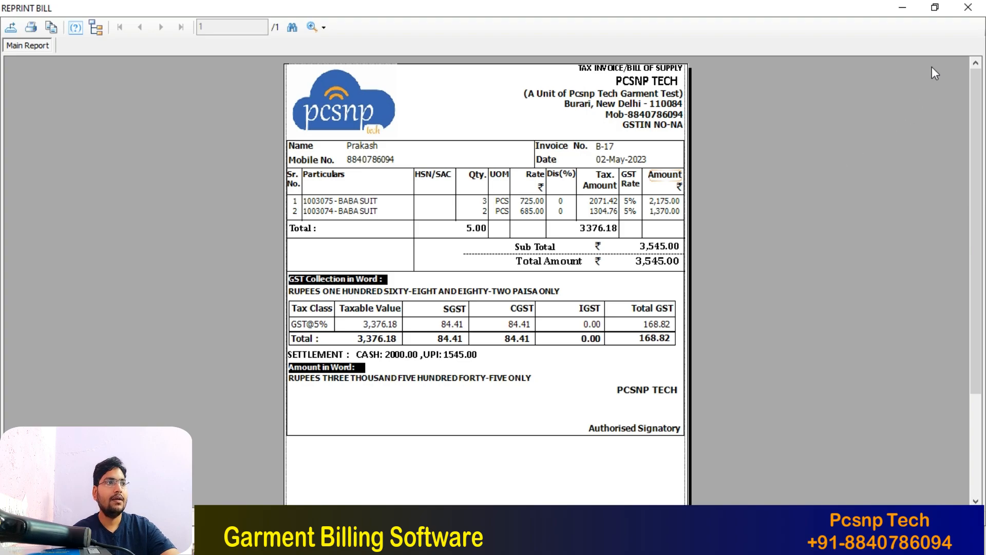
left_click(968, 8)
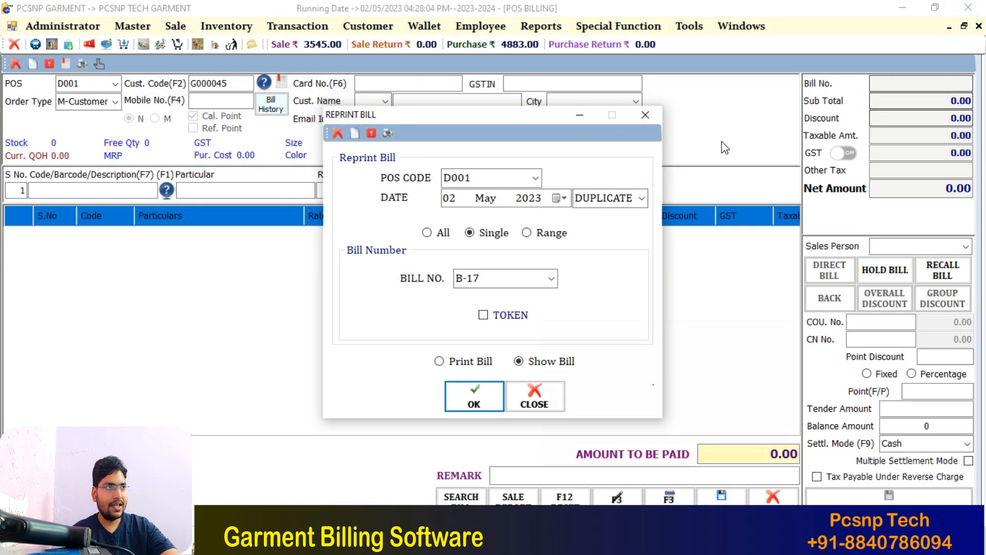
left_click(647, 116)
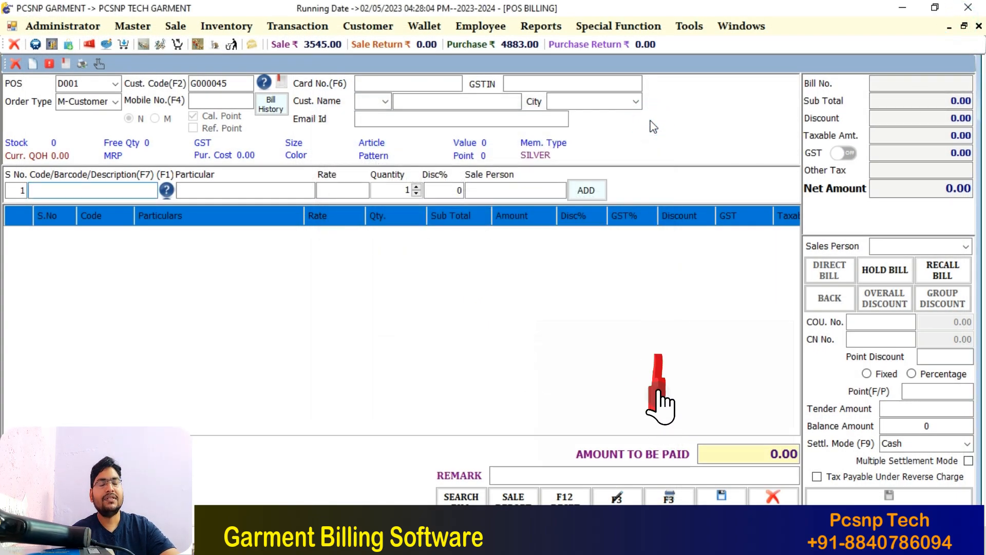